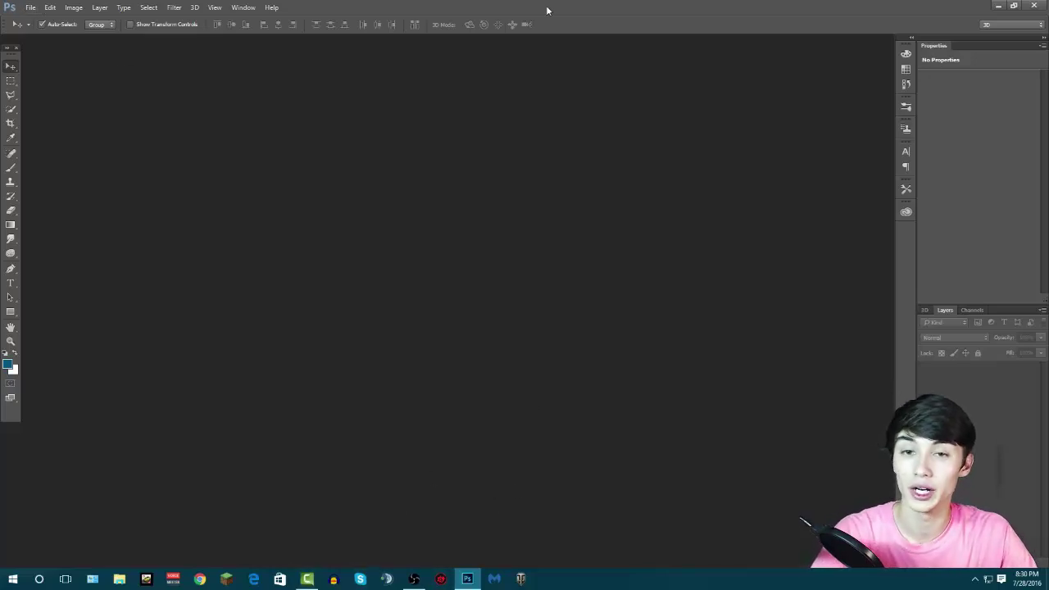
- Create a new 1280 x 720 pixel RGB document at 72 pixels/inch with transparent background contents
{"action": "left_click", "coordinate": [32, 8]}
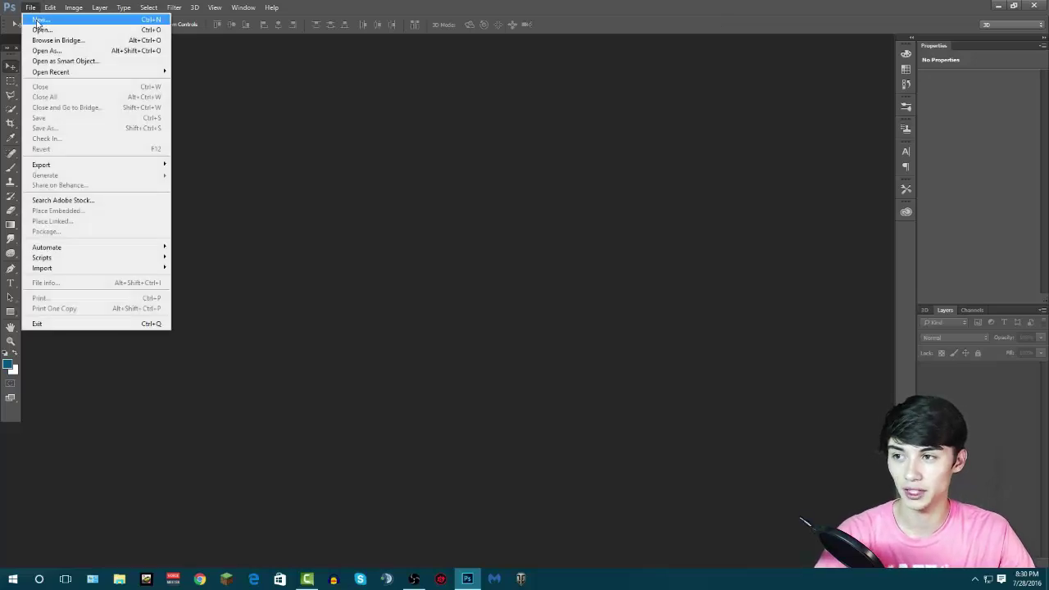
{"action": "left_click", "coordinate": [38, 19]}
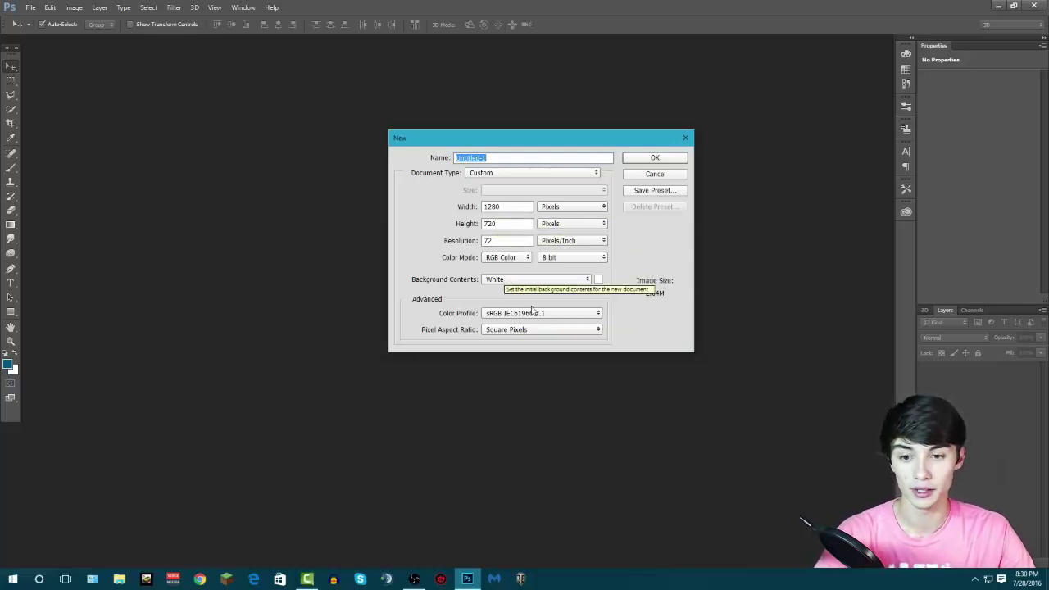
{"action": "left_click", "coordinate": [529, 280]}
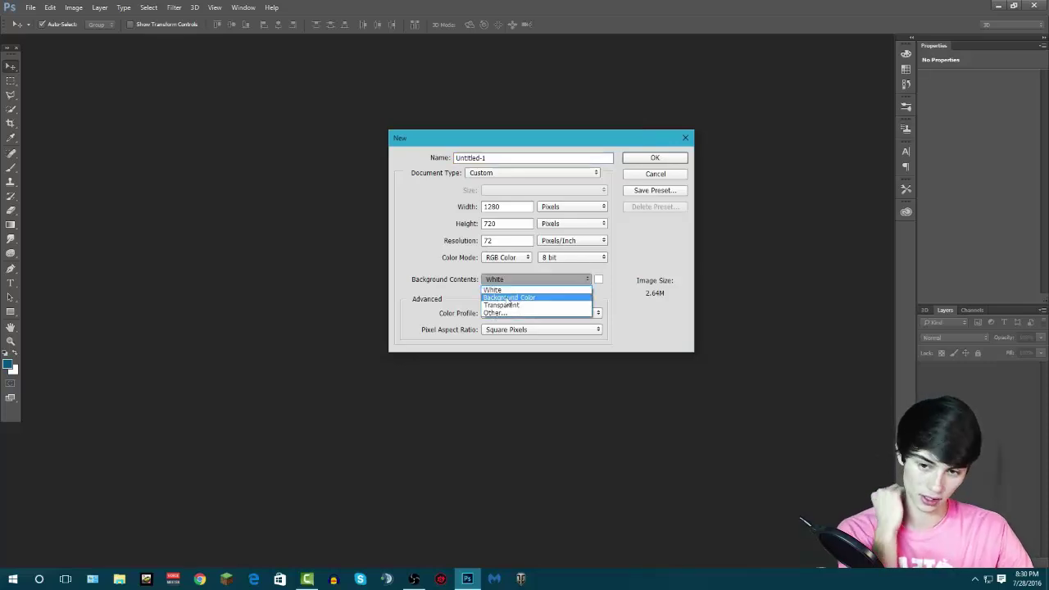
{"action": "left_click", "coordinate": [507, 306]}
{"action": "left_click", "coordinate": [655, 158]}
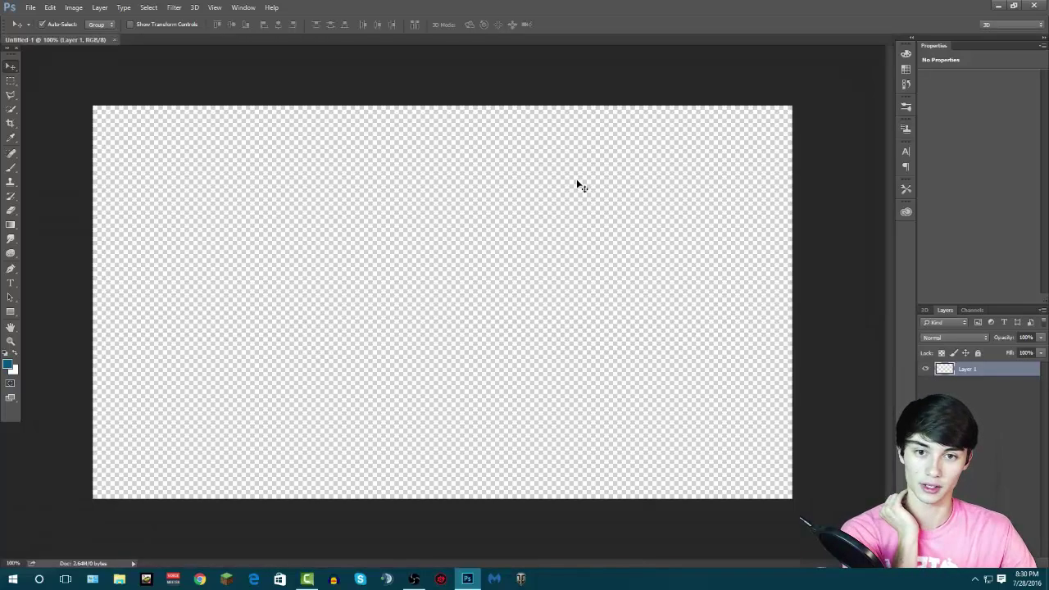
- Draw a rectangle shape of about 1291 x 727 px with the Rectangle Tool, covering the whole canvas
{"action": "left_click", "coordinate": [14, 312]}
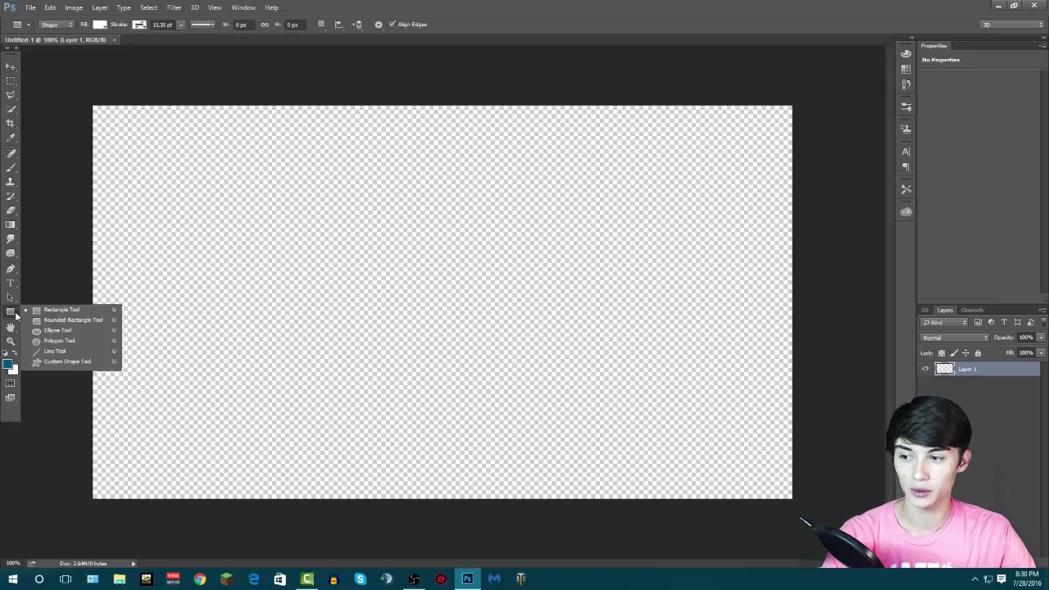
{"action": "left_click", "coordinate": [63, 311]}
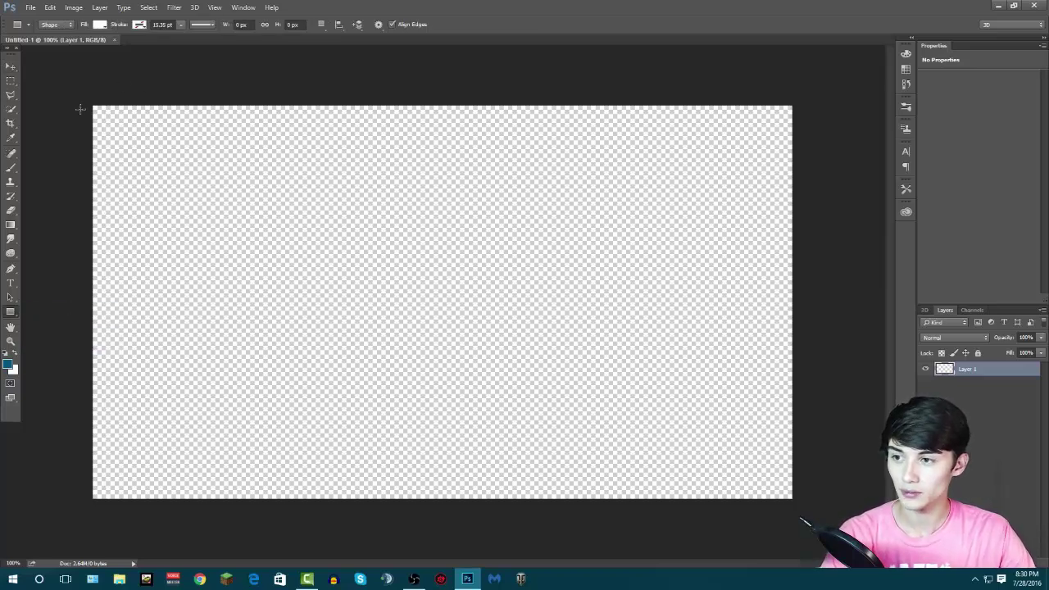
{"action": "left_click_drag", "start_coordinate": [89, 104], "coordinate": [795, 499]}
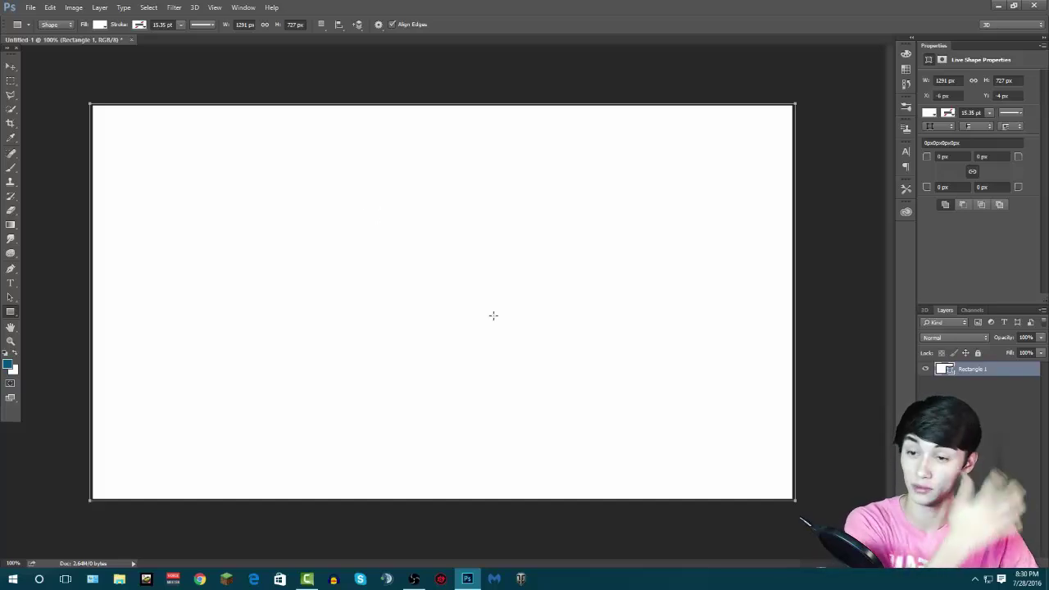
- Free-transform the rectangle so all four edges fit the canvas exactly, at 1280 x 720 px
{"action": "left_click", "coordinate": [10, 65]}
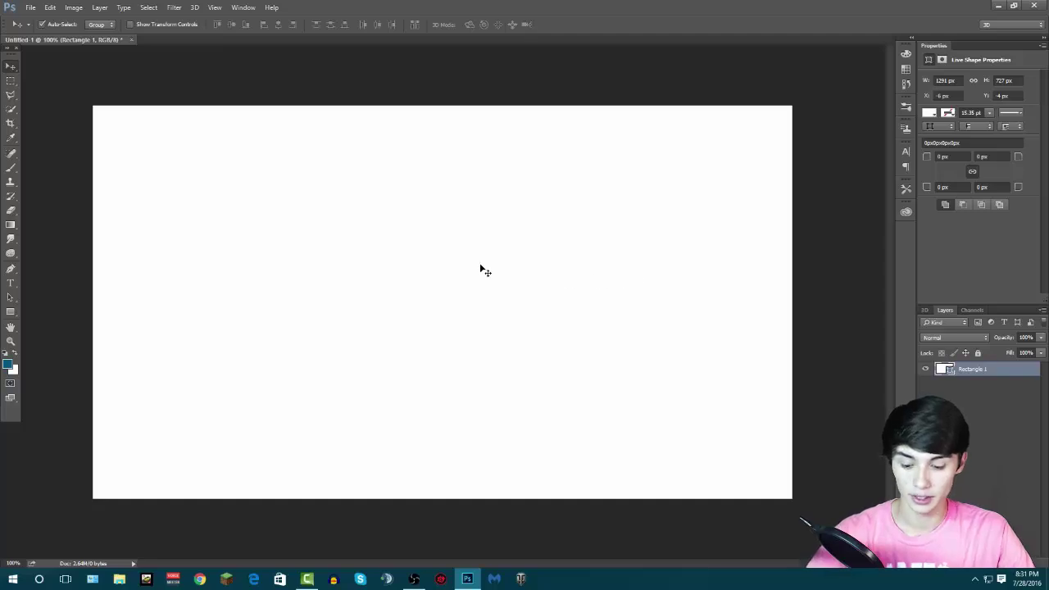
{"action": "key", "text": "ctrl+t"}
{"action": "left_click_drag", "start_coordinate": [442, 105], "coordinate": [443, 108]}
{"action": "left_click_drag", "start_coordinate": [93, 303], "coordinate": [95, 303]}
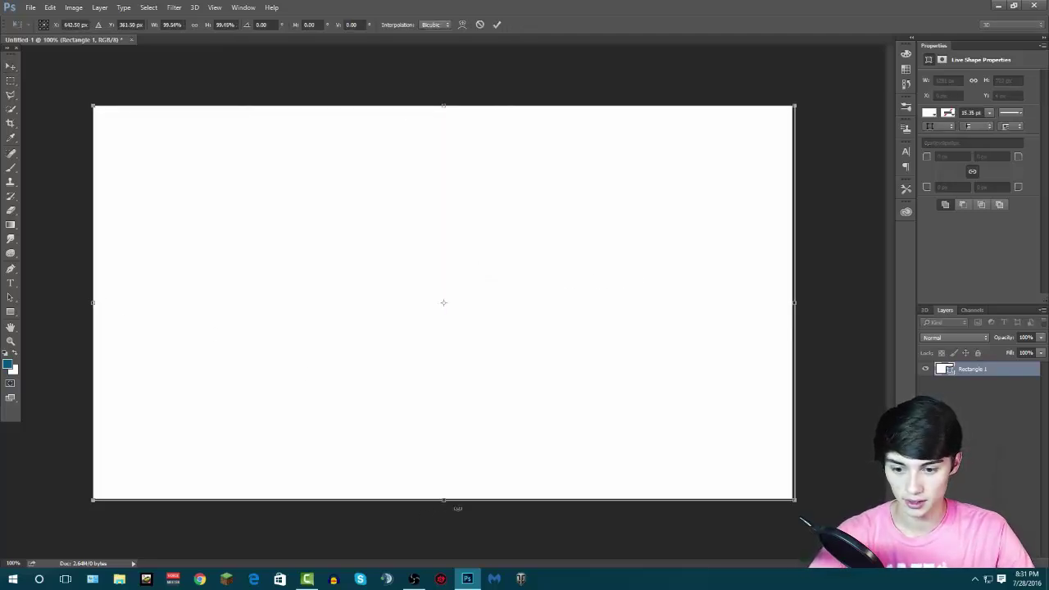
{"action": "left_click_drag", "start_coordinate": [445, 499], "coordinate": [444, 498]}
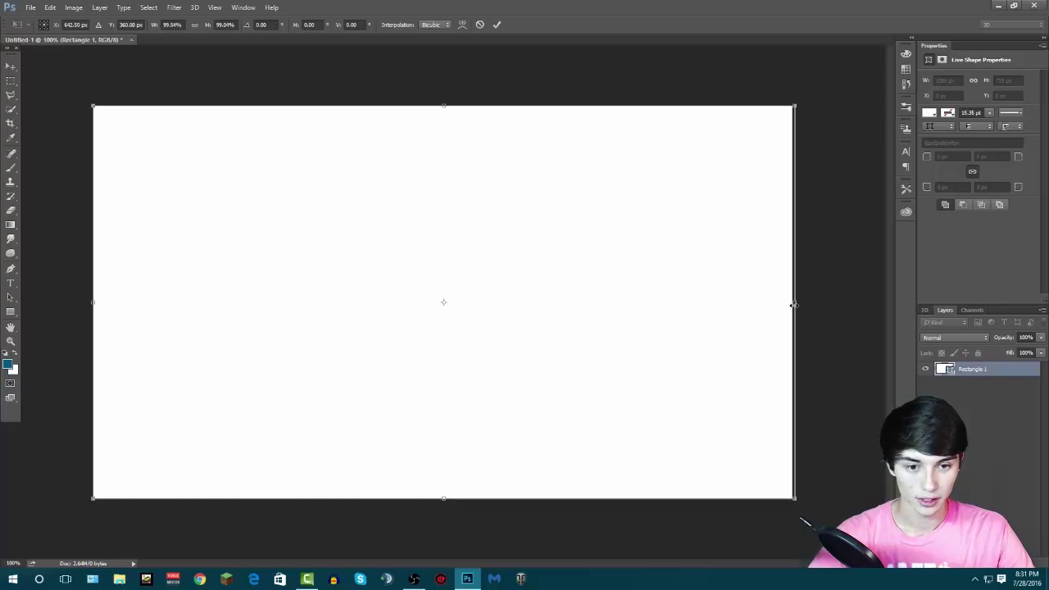
{"action": "left_click_drag", "start_coordinate": [793, 305], "coordinate": [791, 304]}
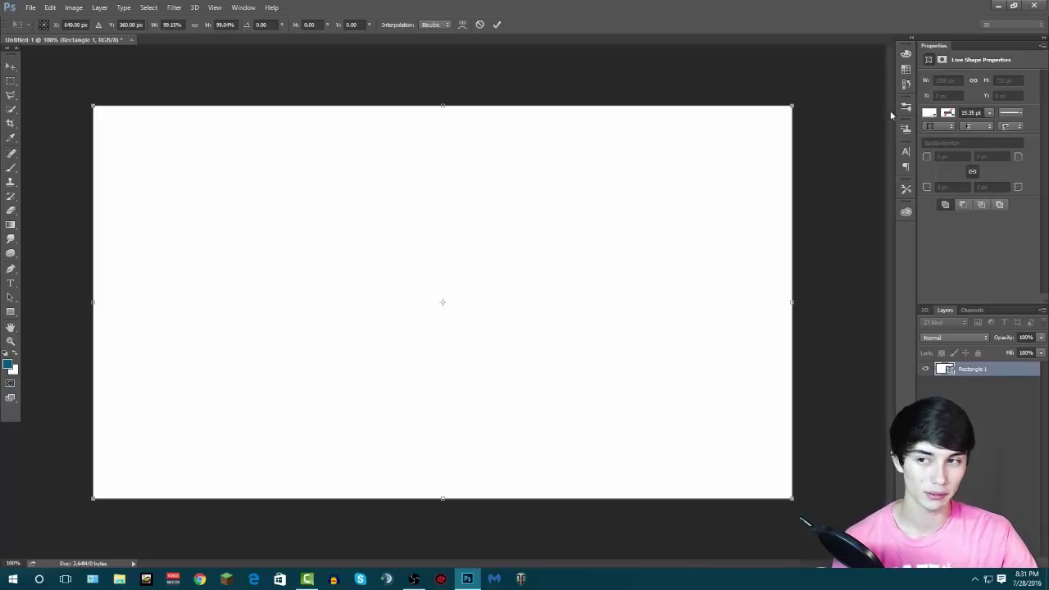
{"action": "double_click", "coordinate": [768, 187]}
- Change the rectangle's fill to the dark blue from the recently used colors
{"action": "left_click", "coordinate": [930, 113]}
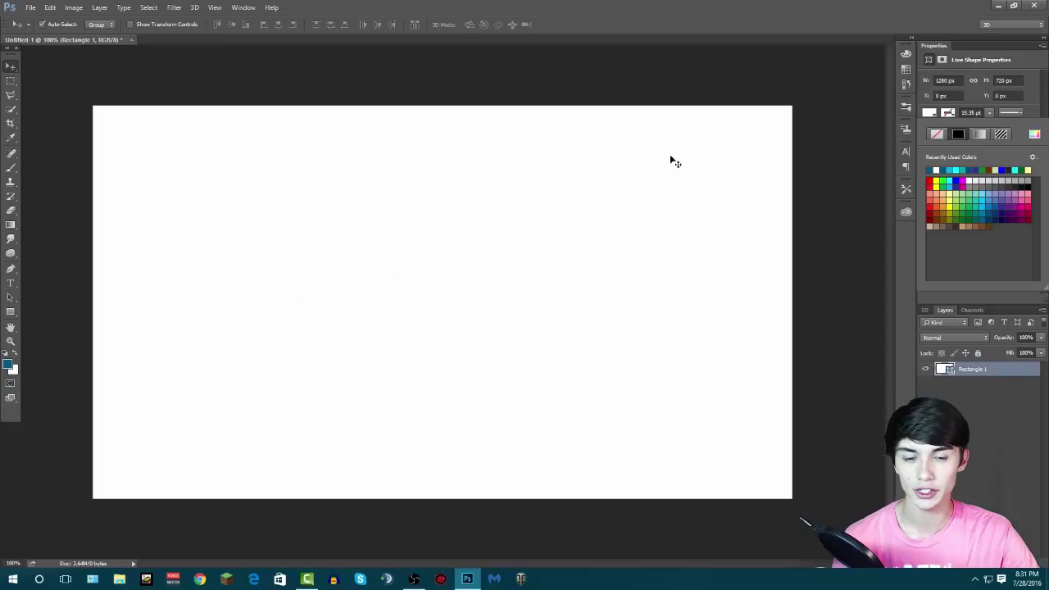
{"action": "left_click", "coordinate": [1034, 133]}
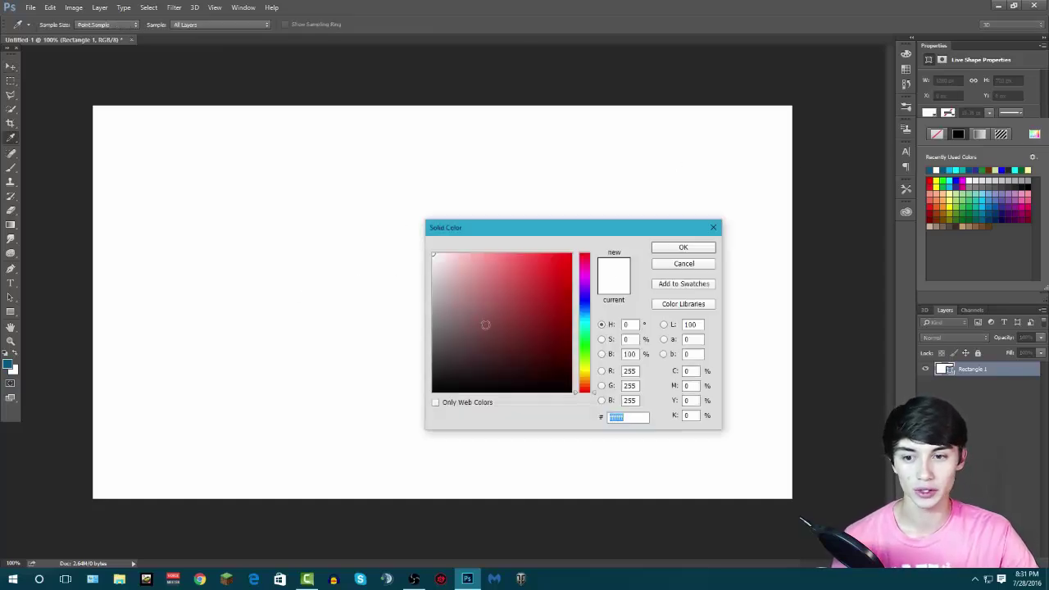
{"action": "left_click", "coordinate": [712, 227]}
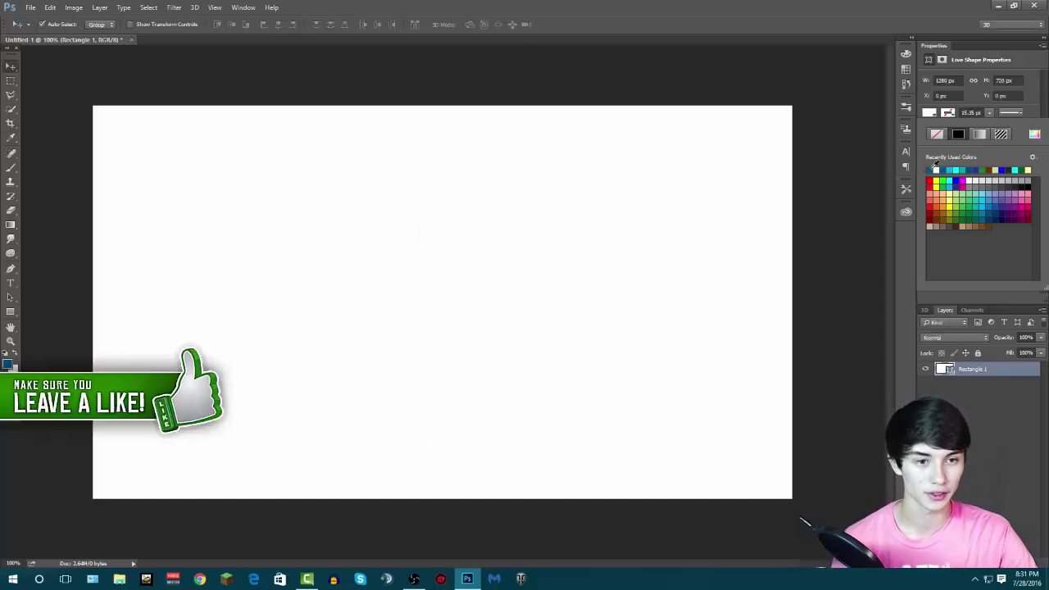
{"action": "left_click", "coordinate": [935, 168]}
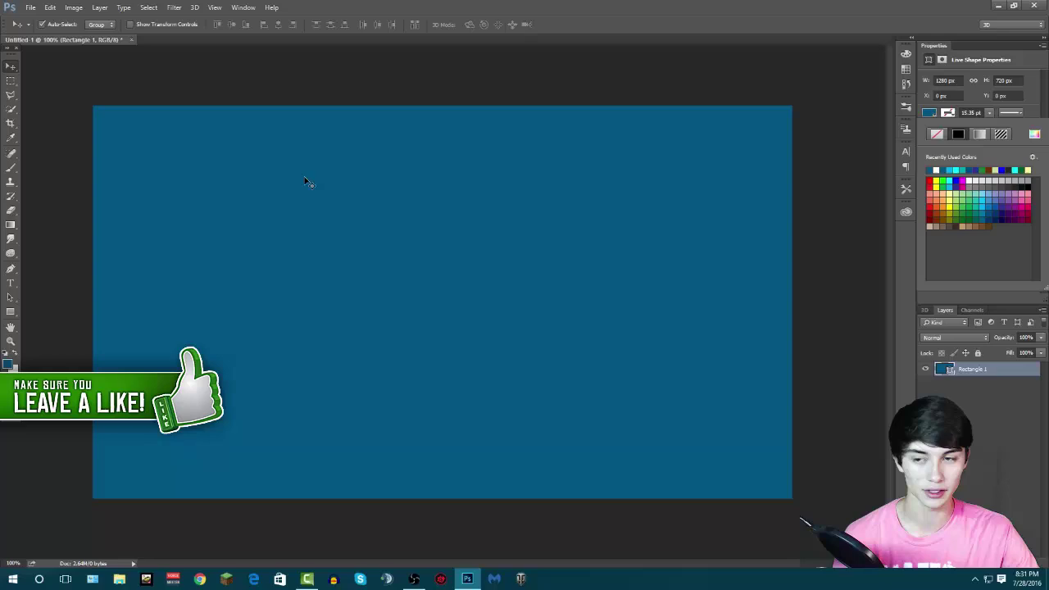
{"action": "left_click", "coordinate": [12, 66]}
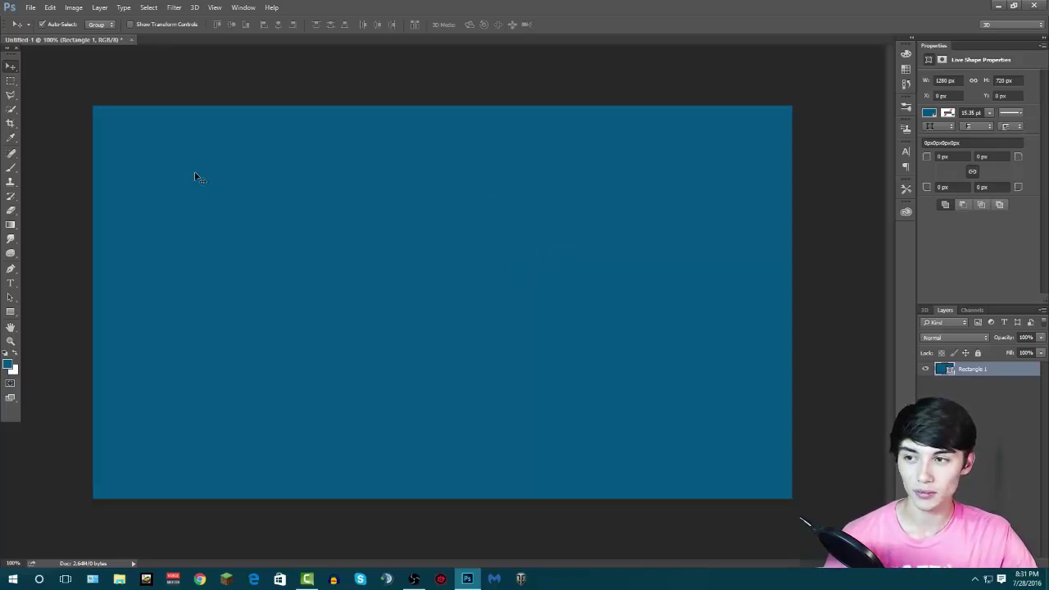
{"action": "double_click", "coordinate": [1032, 369]}
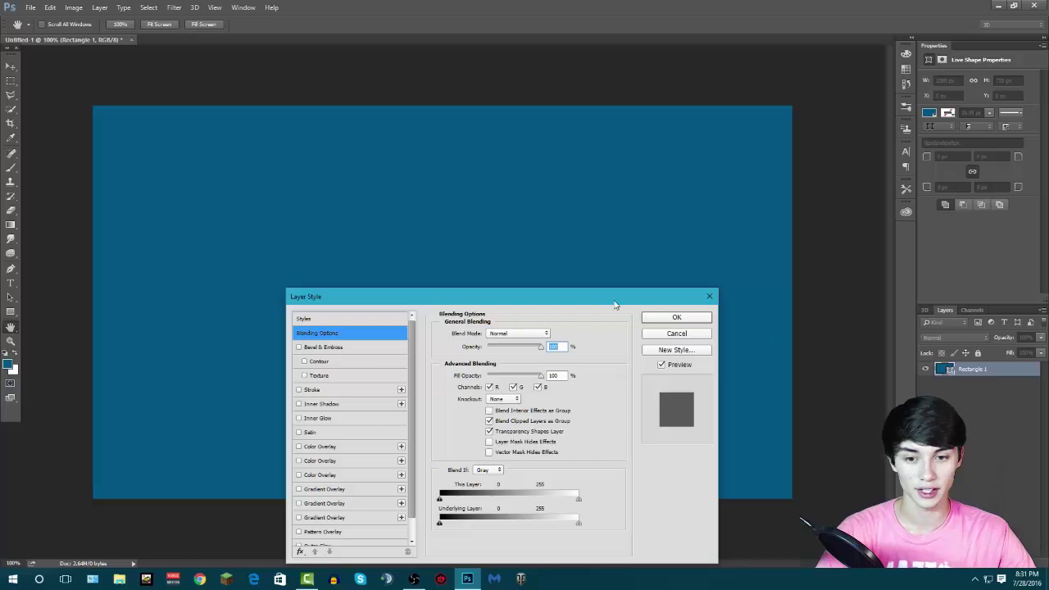
{"action": "left_click_drag", "start_coordinate": [521, 234], "coordinate": [517, 147]}
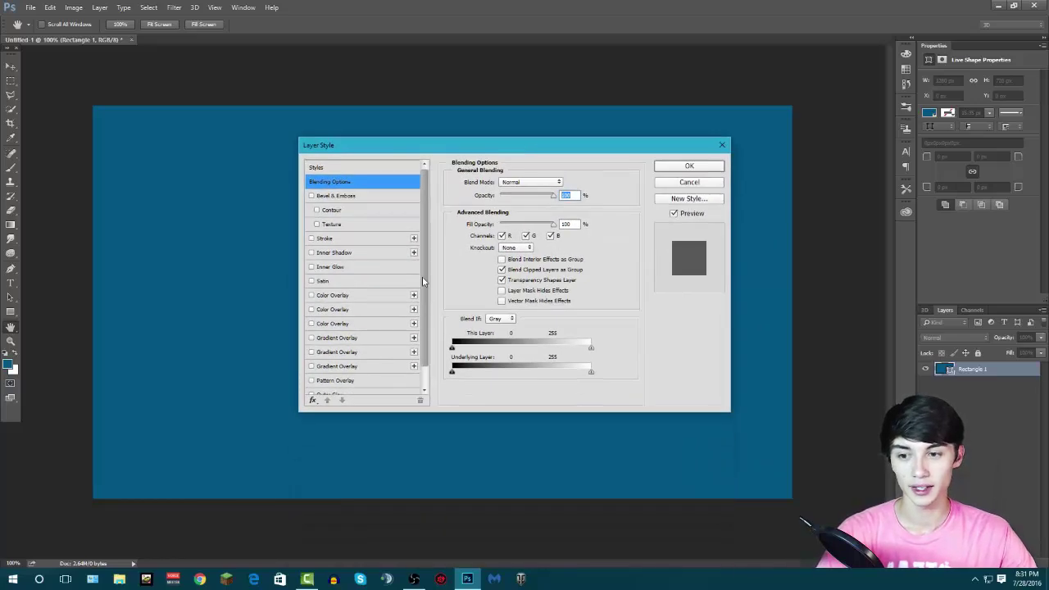
{"action": "scroll", "coordinate": [378, 306], "scroll_direction": "down", "scroll_amount": 2}
{"action": "scroll", "coordinate": [361, 215], "scroll_direction": "up", "scroll_amount": 1}
{"action": "scroll", "coordinate": [377, 218], "scroll_direction": "down", "scroll_amount": 1}
{"action": "key", "text": "shift+plus"}
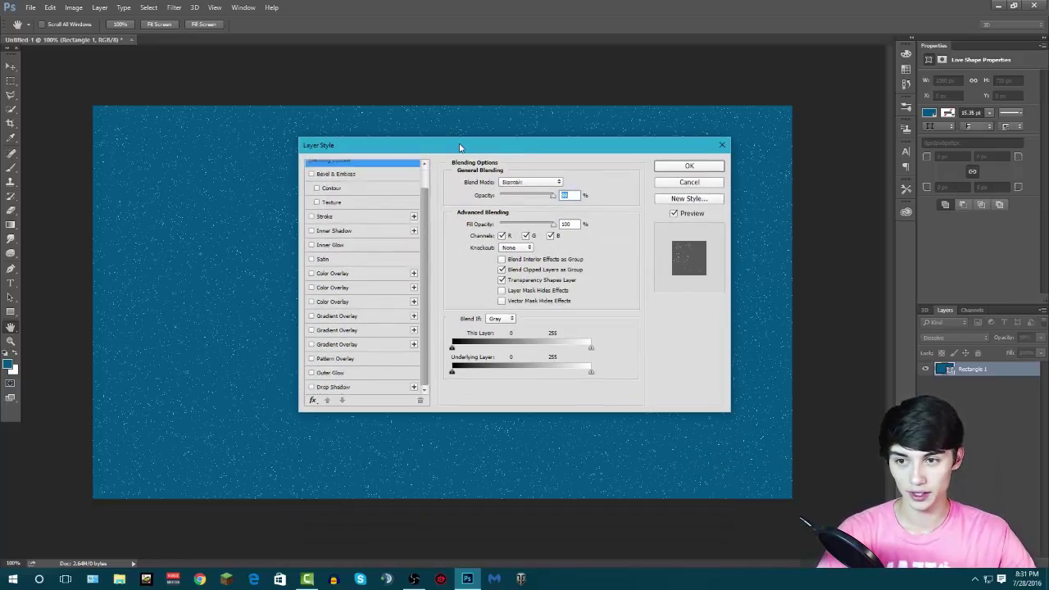
{"action": "left_click_drag", "start_coordinate": [459, 147], "coordinate": [402, 213]}
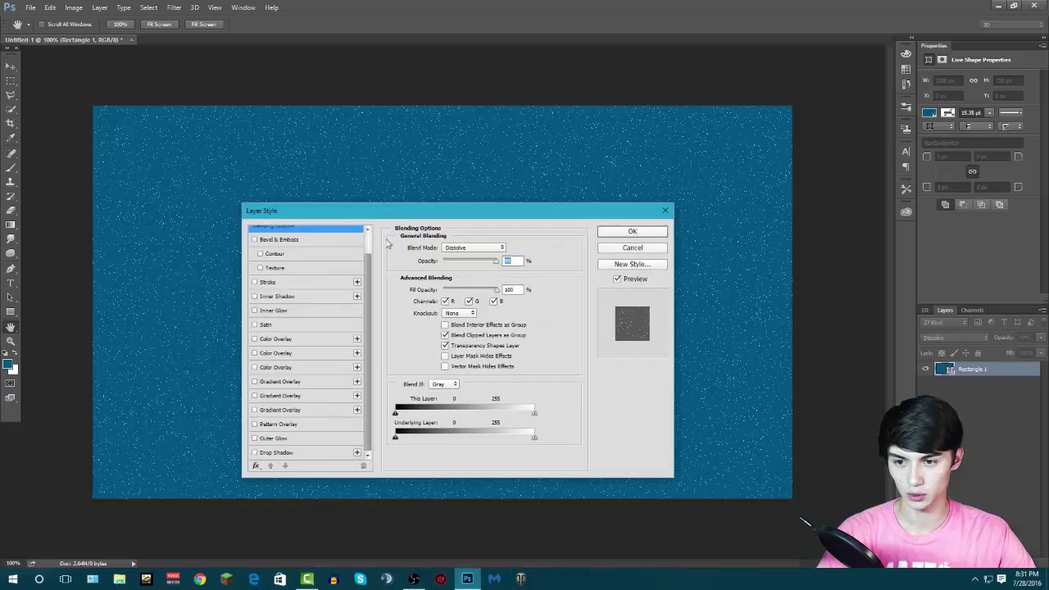
{"action": "scroll", "coordinate": [328, 299], "scroll_direction": "up", "scroll_amount": 1}
{"action": "scroll", "coordinate": [287, 328], "scroll_direction": "down", "scroll_amount": 1}
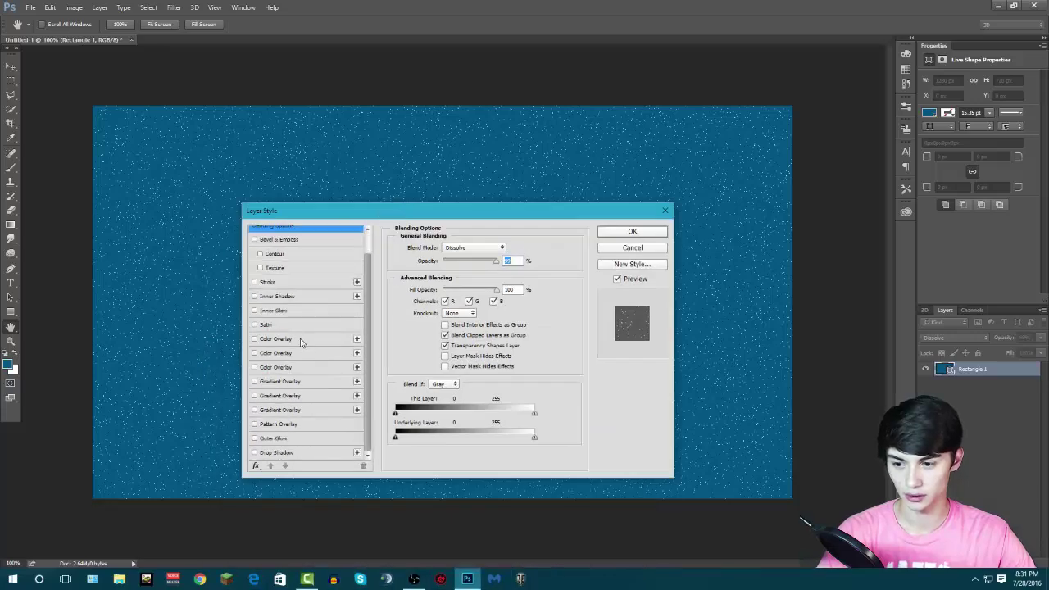
{"action": "scroll", "coordinate": [303, 344], "scroll_direction": "up", "scroll_amount": 1}
{"action": "left_click", "coordinate": [473, 247]}
{"action": "left_click", "coordinate": [467, 246]}
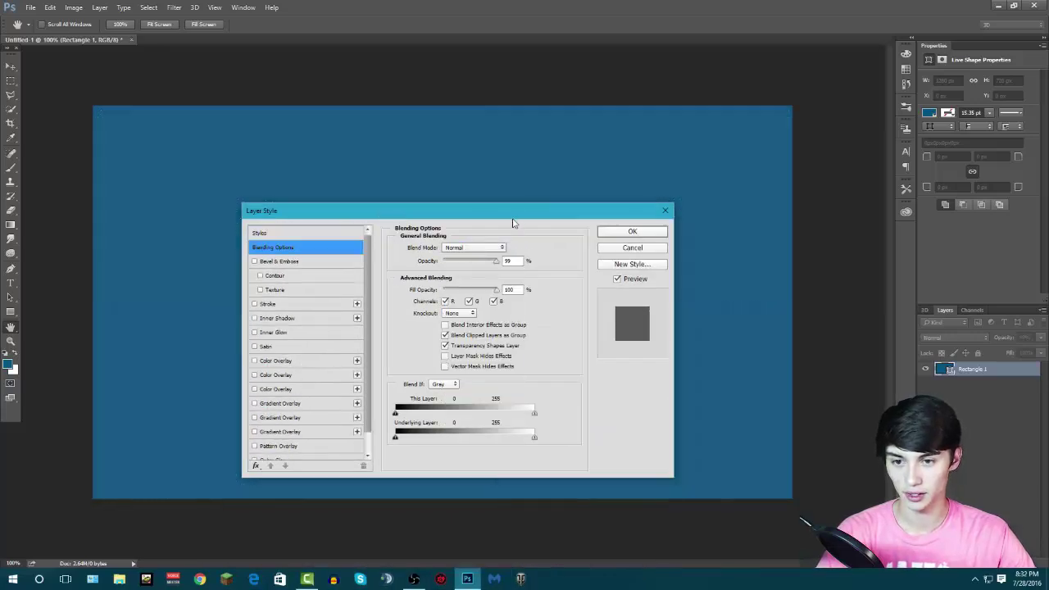
{"action": "left_click_drag", "start_coordinate": [517, 217], "coordinate": [566, 199]}
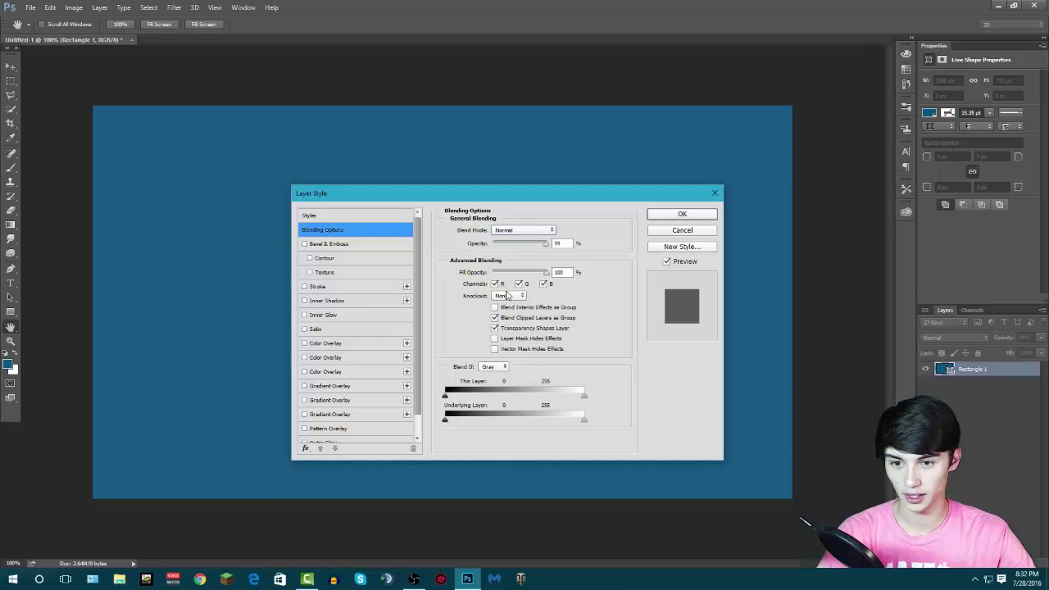
{"action": "left_click", "coordinate": [308, 243]}
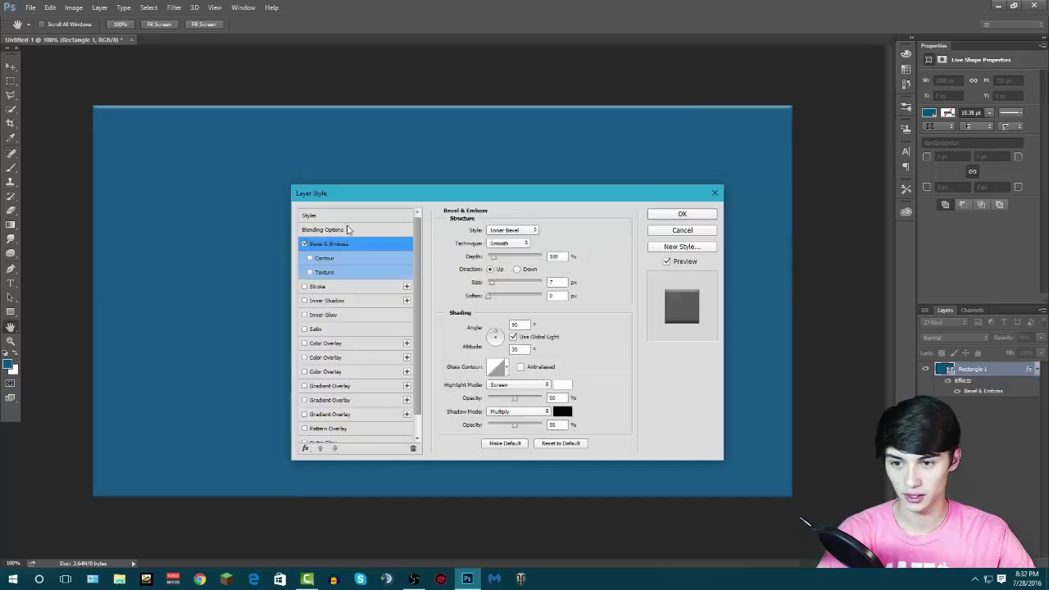
{"action": "left_click", "coordinate": [680, 232]}
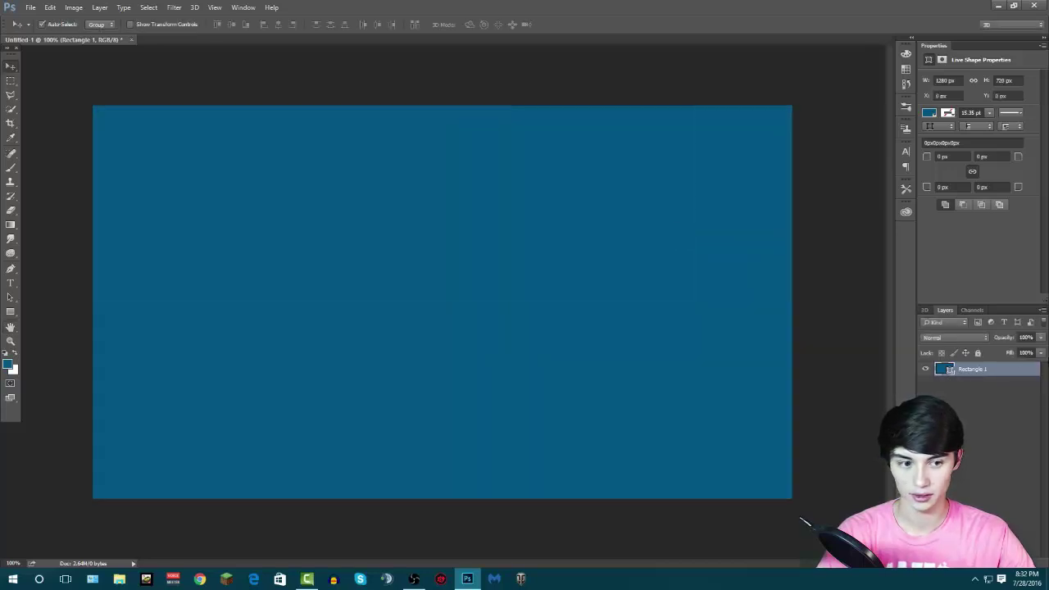
- Add a Gradient Overlay layer effect to the blue rectangle, keeping the canvas in view while adjusting its layer style
{"action": "double_click", "coordinate": [1021, 374]}
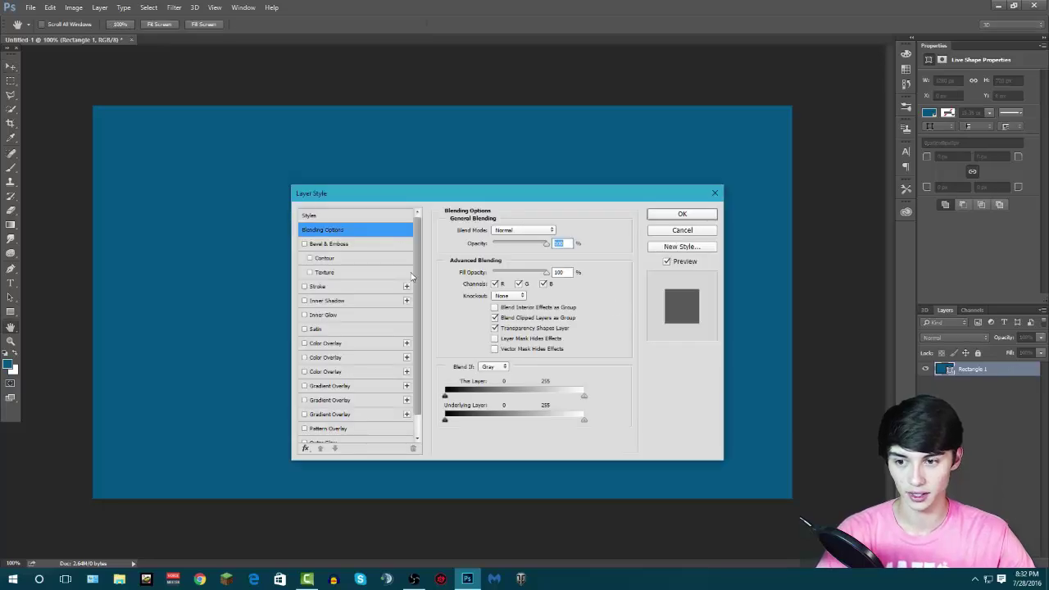
{"action": "left_click_drag", "start_coordinate": [421, 269], "coordinate": [421, 308]}
{"action": "left_click_drag", "start_coordinate": [545, 198], "coordinate": [537, 176]}
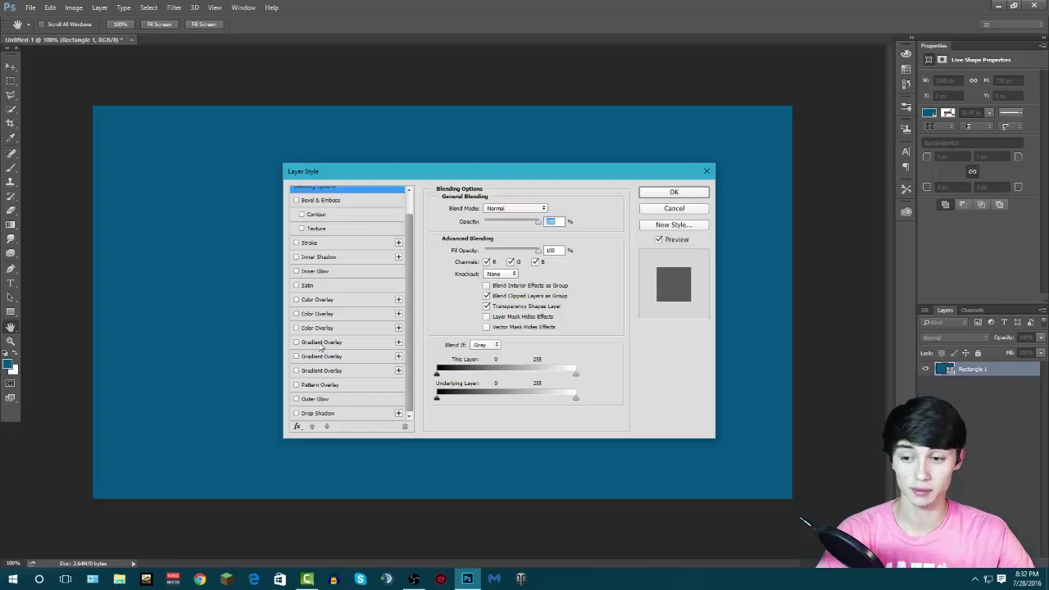
{"action": "left_click_drag", "start_coordinate": [458, 173], "coordinate": [399, 307]}
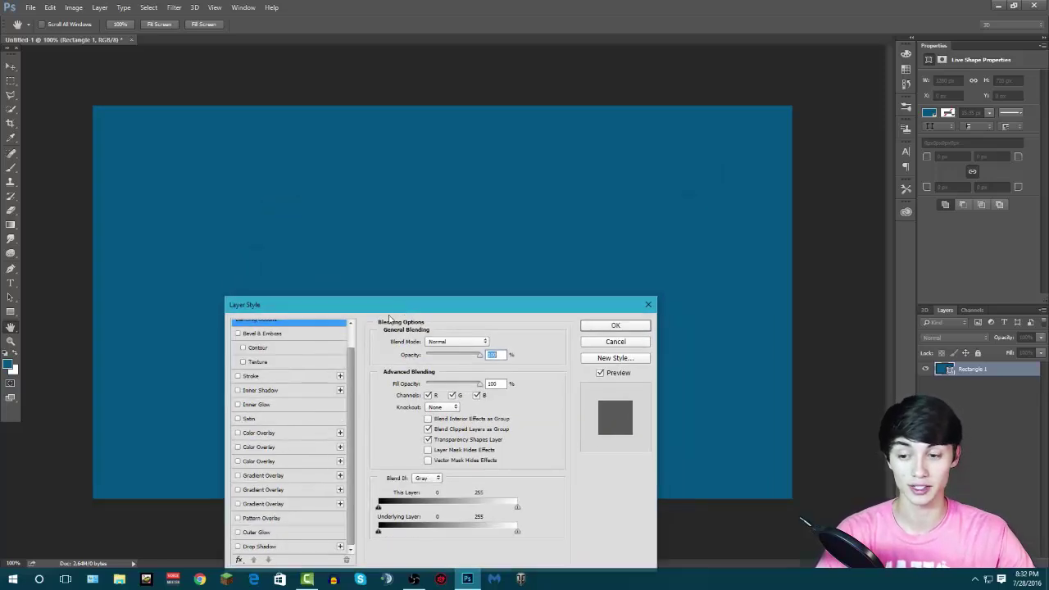
{"action": "left_click", "coordinate": [255, 476]}
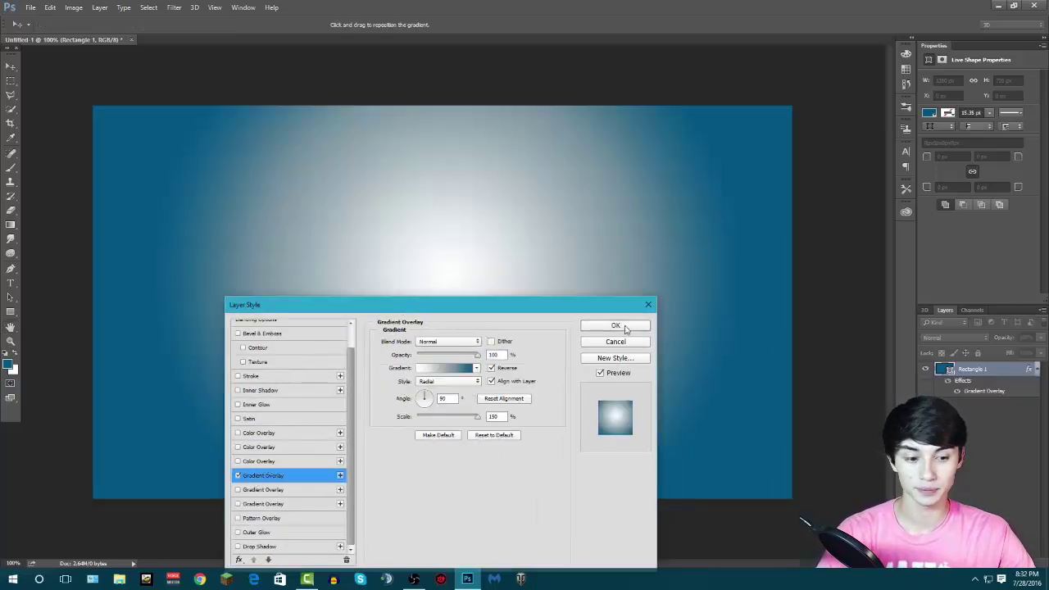
{"action": "left_click_drag", "start_coordinate": [567, 303], "coordinate": [583, 320]}
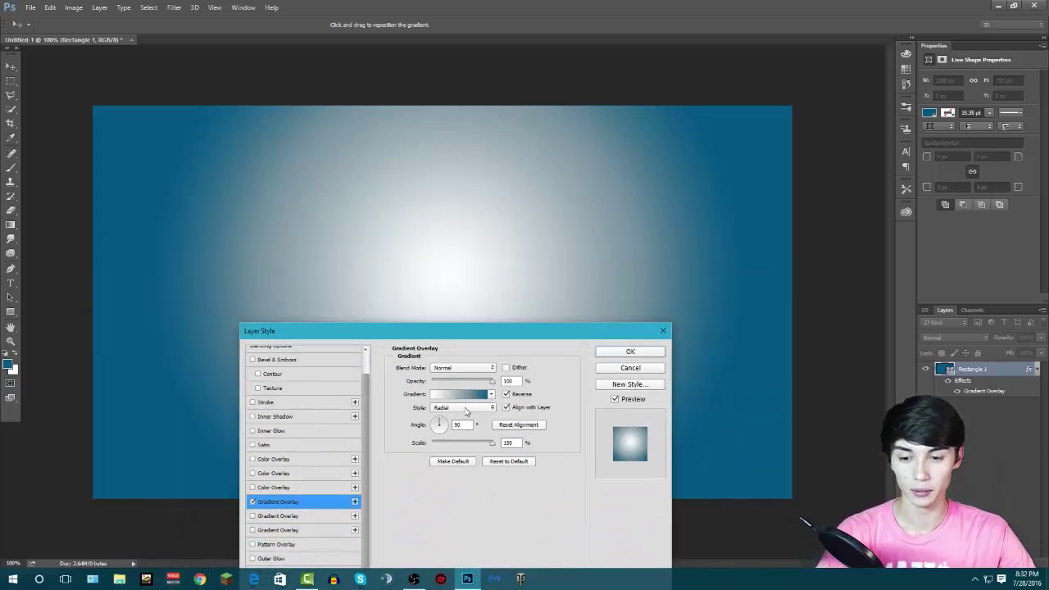
- Edit the overlay gradient so its white end stop sits at location 99% with the color ffffff
{"action": "left_click", "coordinate": [460, 398]}
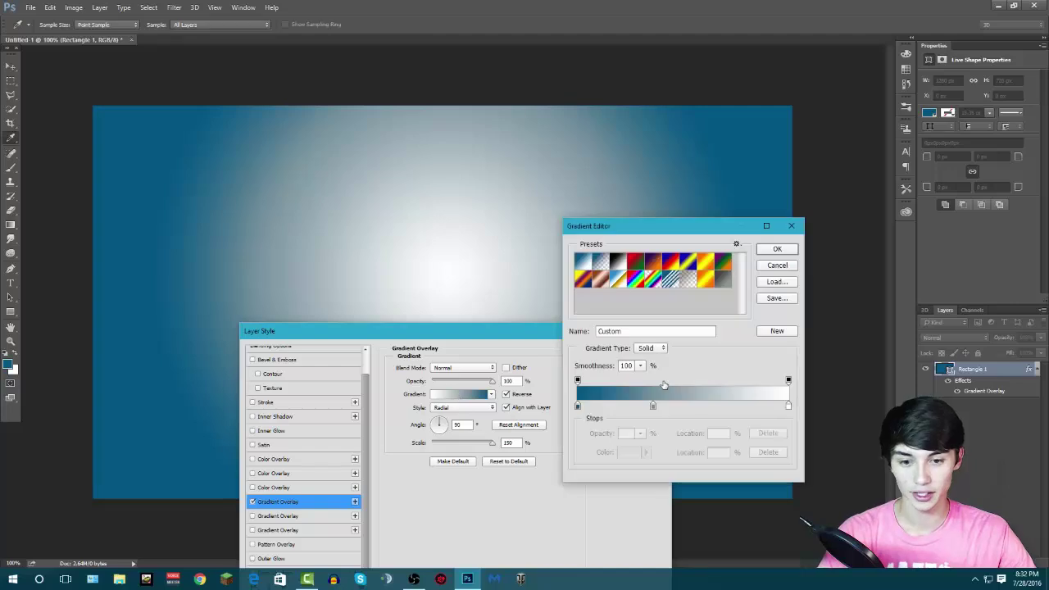
{"action": "mouse_move", "coordinate": [785, 407]}
{"action": "left_mouse_down"}
{"action": "mouse_move", "coordinate": [668, 406]}
{"action": "mouse_move", "coordinate": [787, 406]}
{"action": "left_mouse_up"}
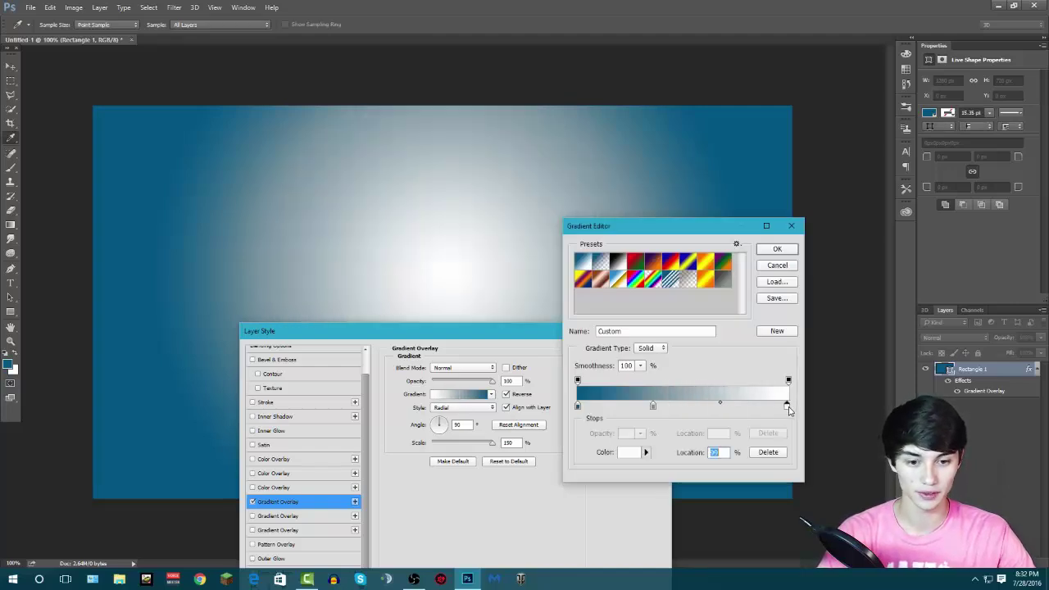
{"action": "double_click", "coordinate": [787, 406]}
{"action": "left_click", "coordinate": [569, 255]}
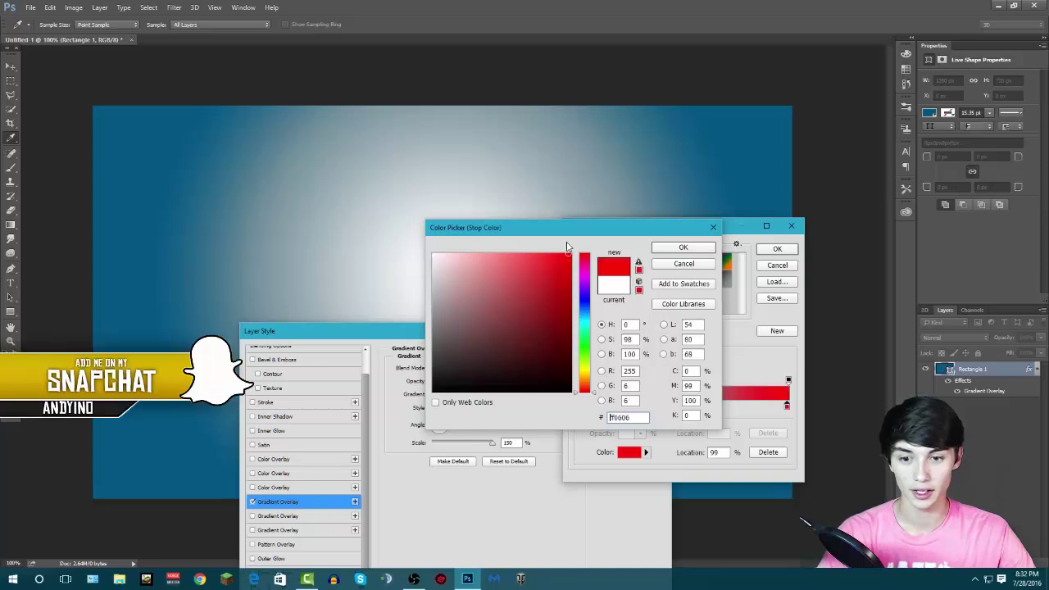
{"action": "left_click", "coordinate": [434, 255]}
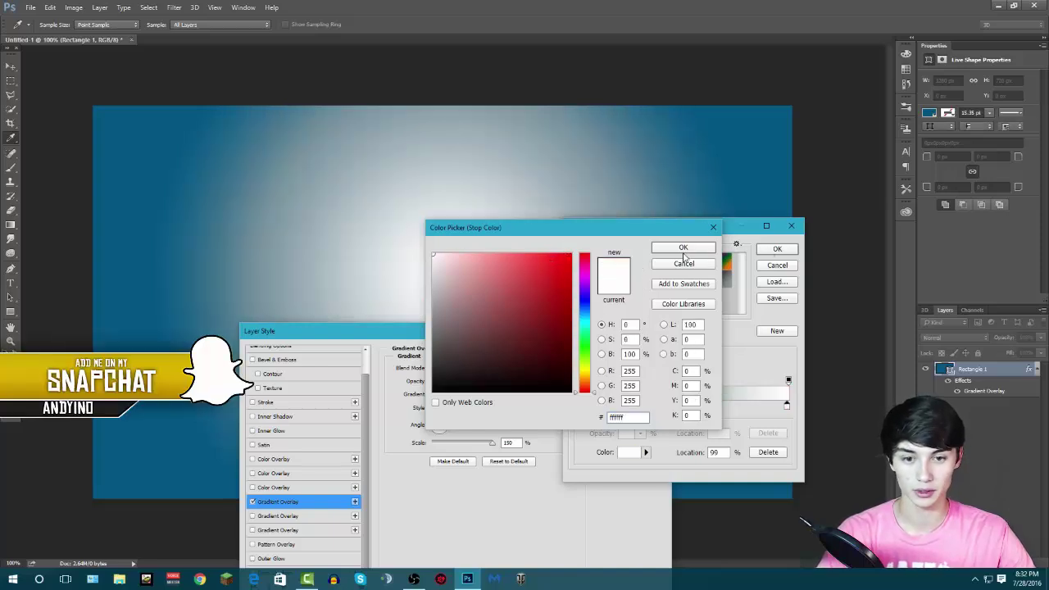
{"action": "left_click", "coordinate": [683, 249]}
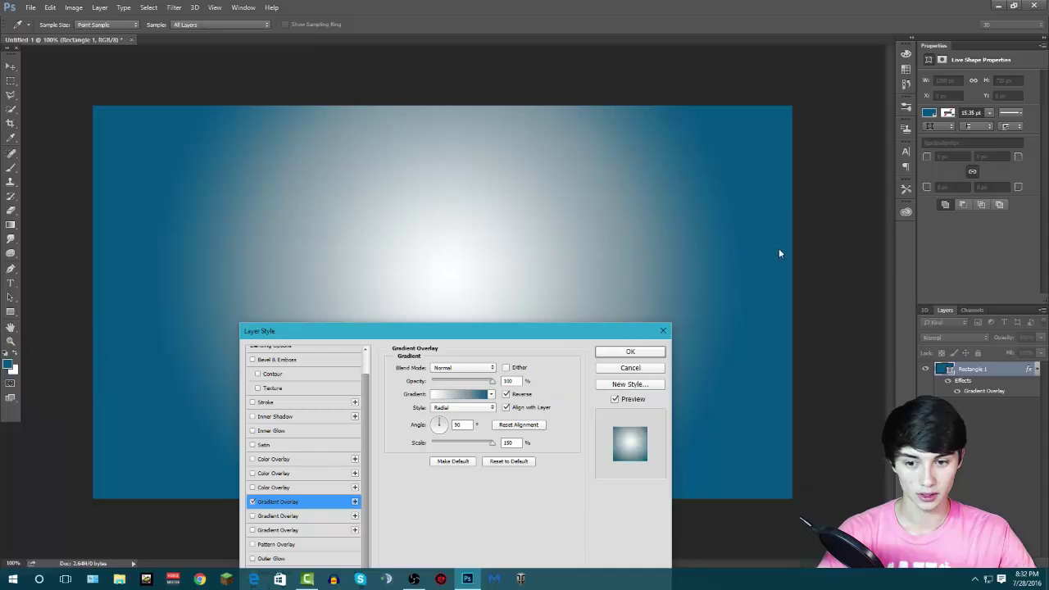
- Reposition the radial gradient slightly on the canvas and apply the rectangle's Gradient Overlay style
{"action": "left_click", "coordinate": [777, 249]}
{"action": "left_click_drag", "start_coordinate": [553, 333], "coordinate": [584, 444]}
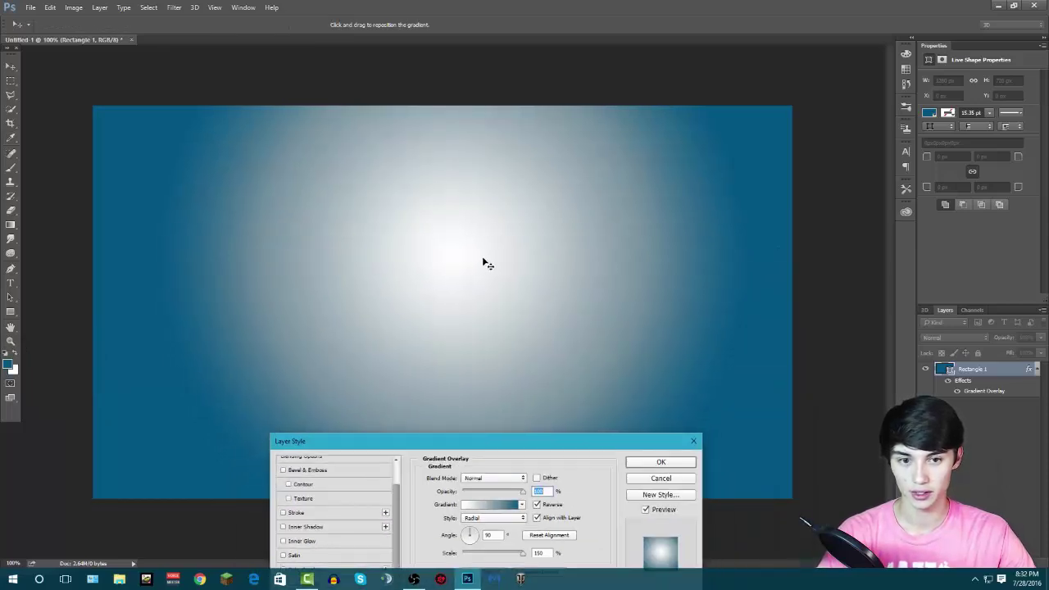
{"action": "left_click", "coordinate": [655, 462]}
{"action": "left_click_drag", "start_coordinate": [410, 224], "coordinate": [414, 229]}
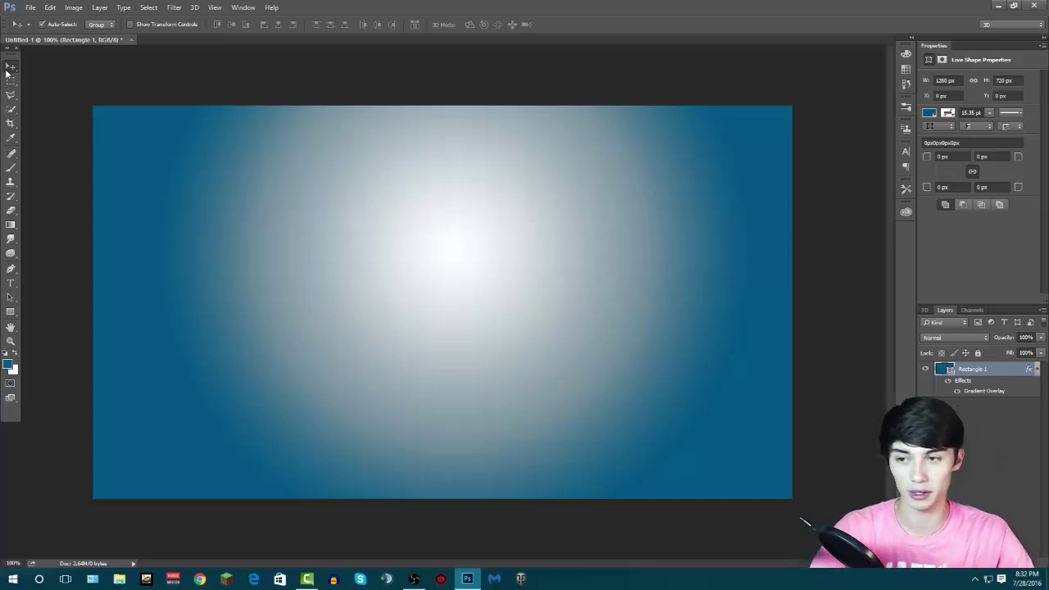
- Create a new 1280 x 720 px RGB document at 72 pixels/inch with a white background
{"action": "left_click", "coordinate": [33, 9]}
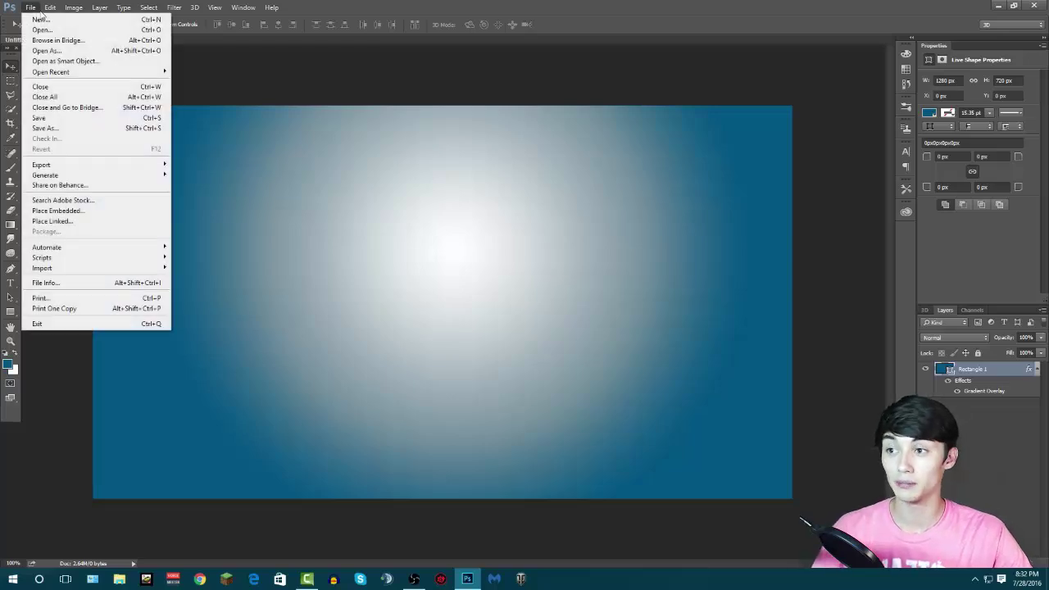
{"action": "left_click", "coordinate": [39, 19]}
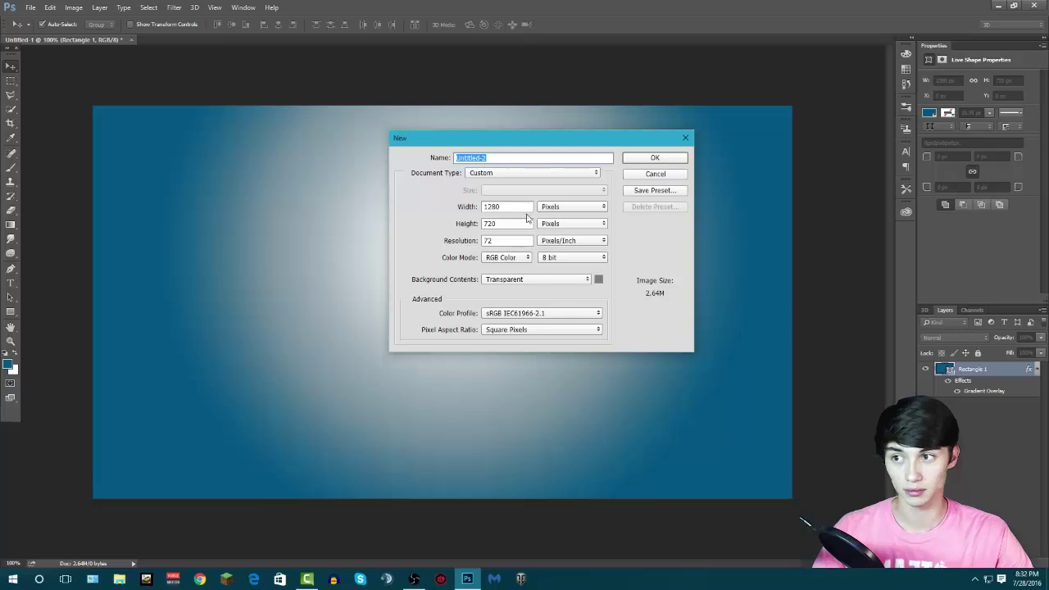
{"action": "left_click", "coordinate": [525, 279]}
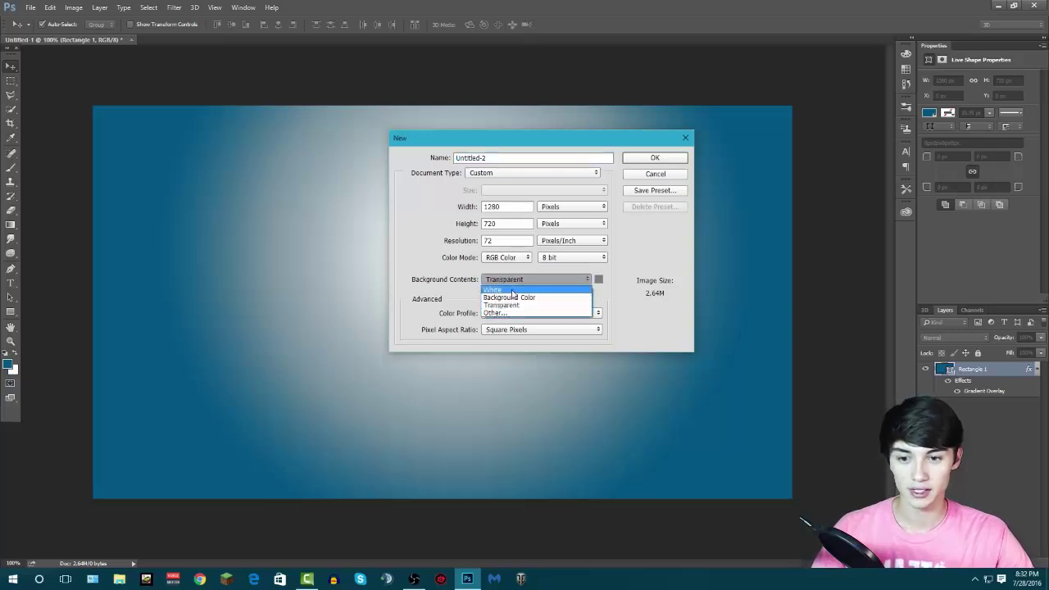
{"action": "left_click", "coordinate": [520, 288]}
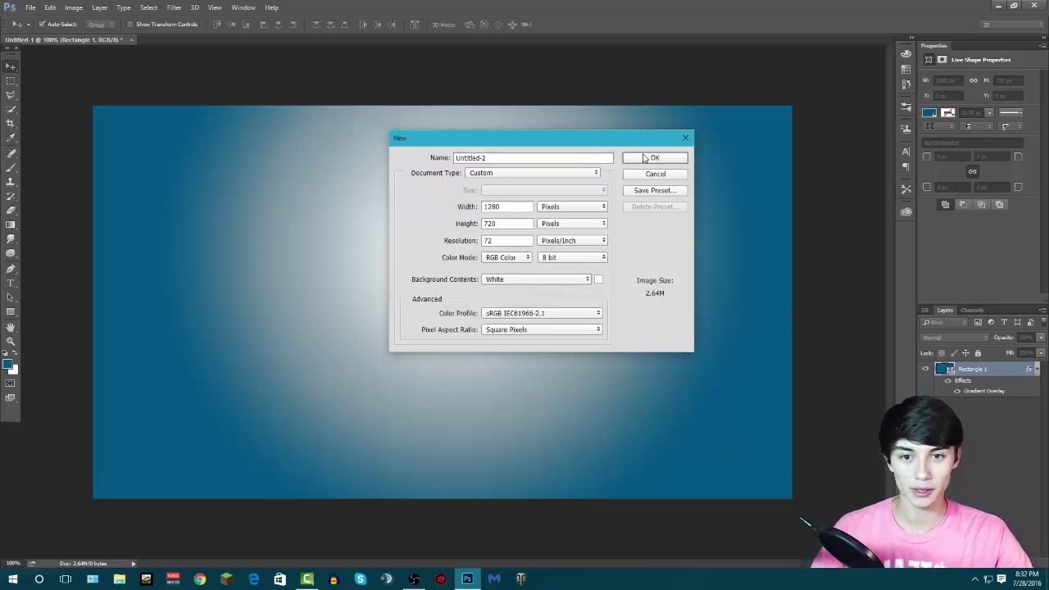
{"action": "left_click", "coordinate": [651, 158]}
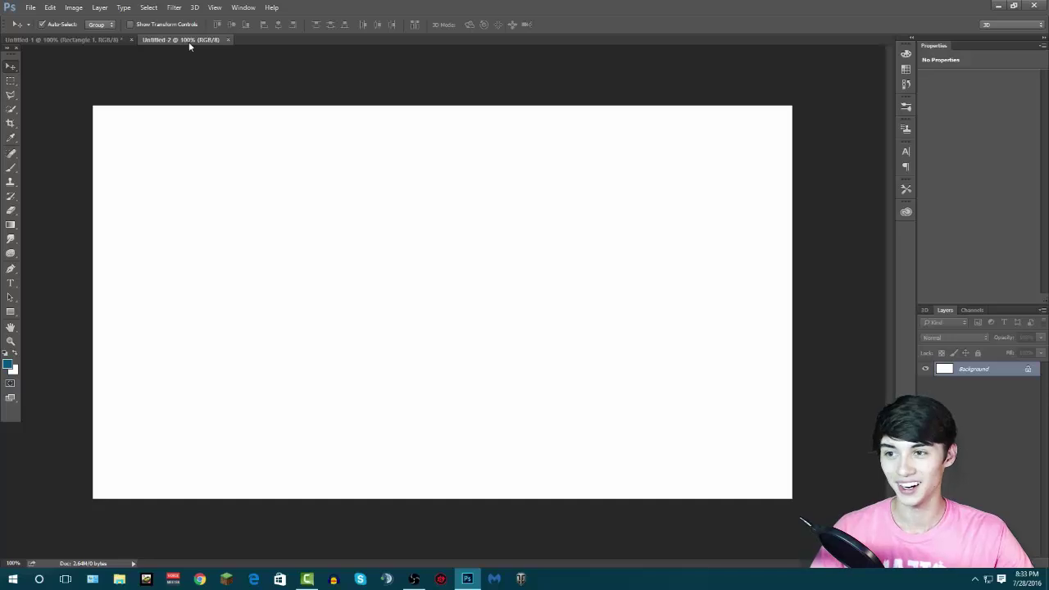
- Float the blank white document in its own window beside the gradient artwork, leaving the gradient canvas reachable
{"action": "left_click_drag", "start_coordinate": [171, 41], "coordinate": [500, 73]}
{"action": "left_click_drag", "start_coordinate": [591, 76], "coordinate": [221, 41]}
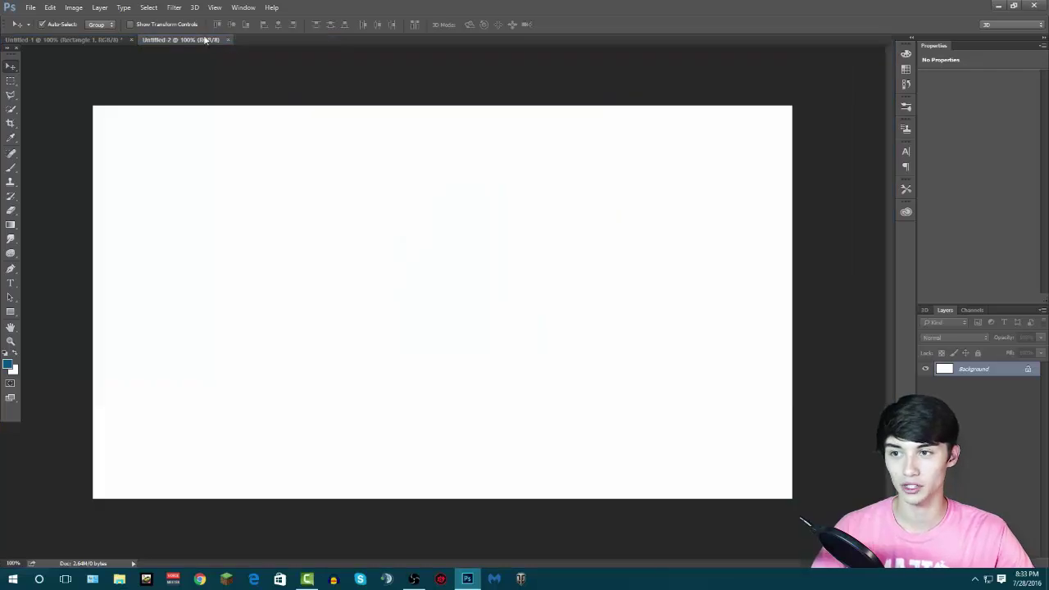
{"action": "left_click_drag", "start_coordinate": [172, 41], "coordinate": [183, 93]}
{"action": "left_click_drag", "start_coordinate": [318, 89], "coordinate": [782, 89]}
- Copy the blank document's white background into the gradient document as a layer, and close the blank document
{"action": "left_click_drag", "start_coordinate": [778, 170], "coordinate": [748, 184]}
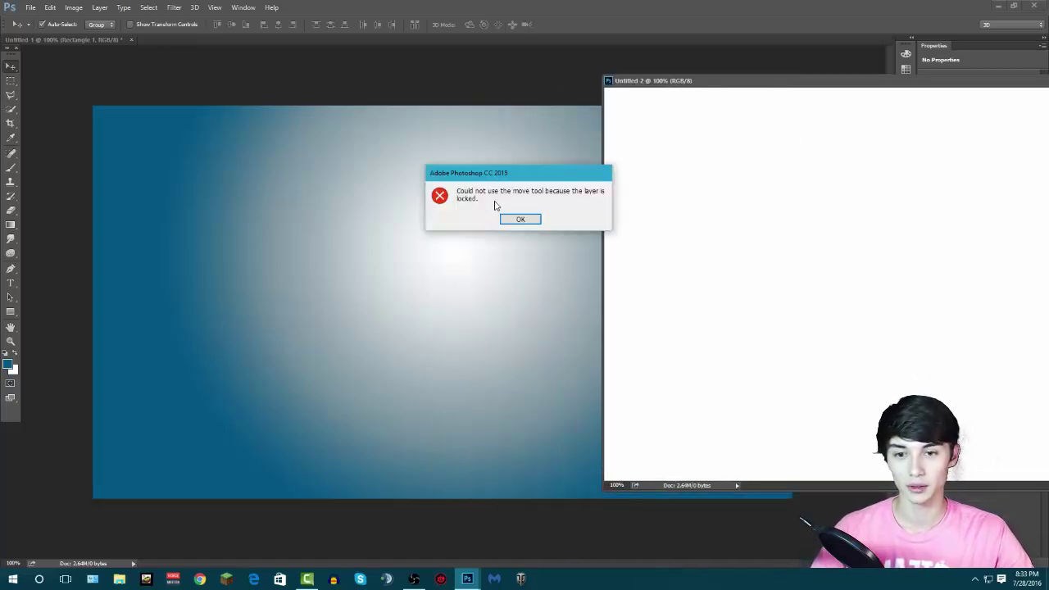
{"action": "left_click", "coordinate": [520, 219]}
{"action": "left_click_drag", "start_coordinate": [784, 225], "coordinate": [519, 260]}
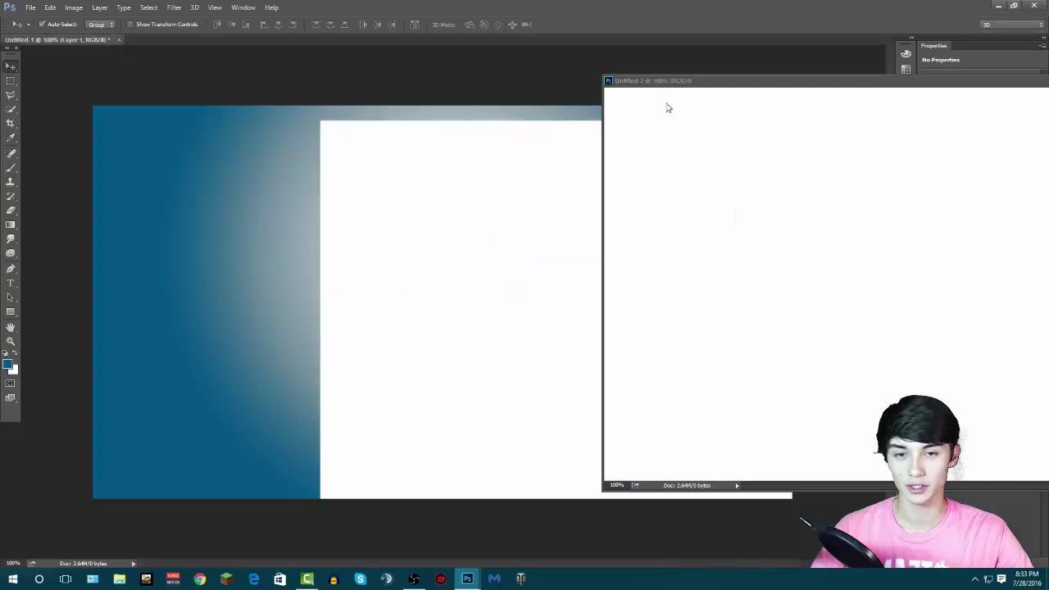
{"action": "left_click_drag", "start_coordinate": [689, 87], "coordinate": [675, 88]}
{"action": "left_click_drag", "start_coordinate": [746, 82], "coordinate": [440, 94]}
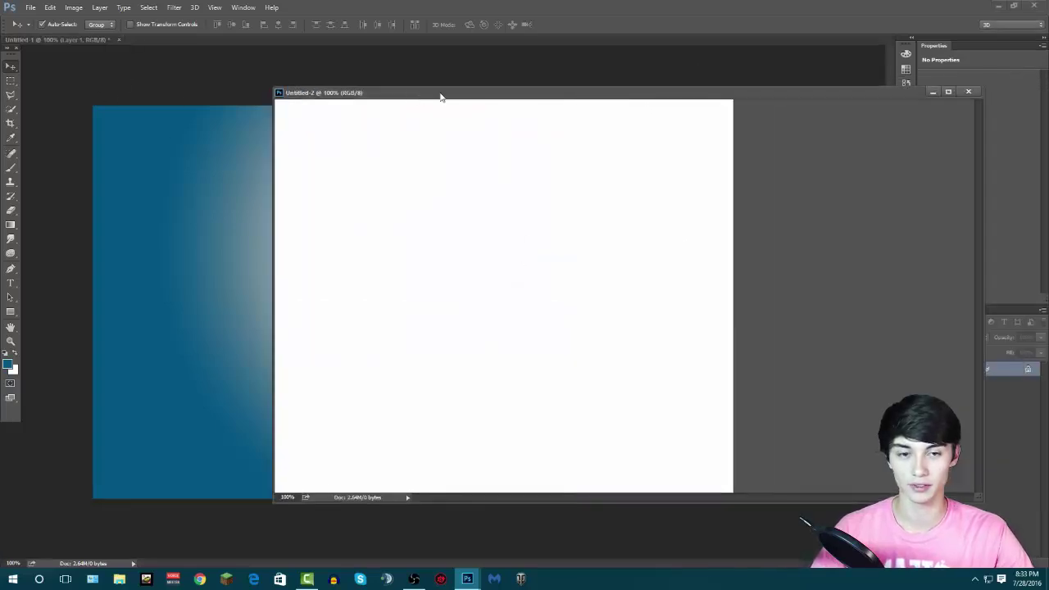
{"action": "left_click", "coordinate": [966, 87]}
- Free-transform the white layer down to a rectangle about 38.7% of its size near the canvas center
{"action": "left_click_drag", "start_coordinate": [541, 226], "coordinate": [369, 200]}
{"action": "key", "text": "ctrl+t"}
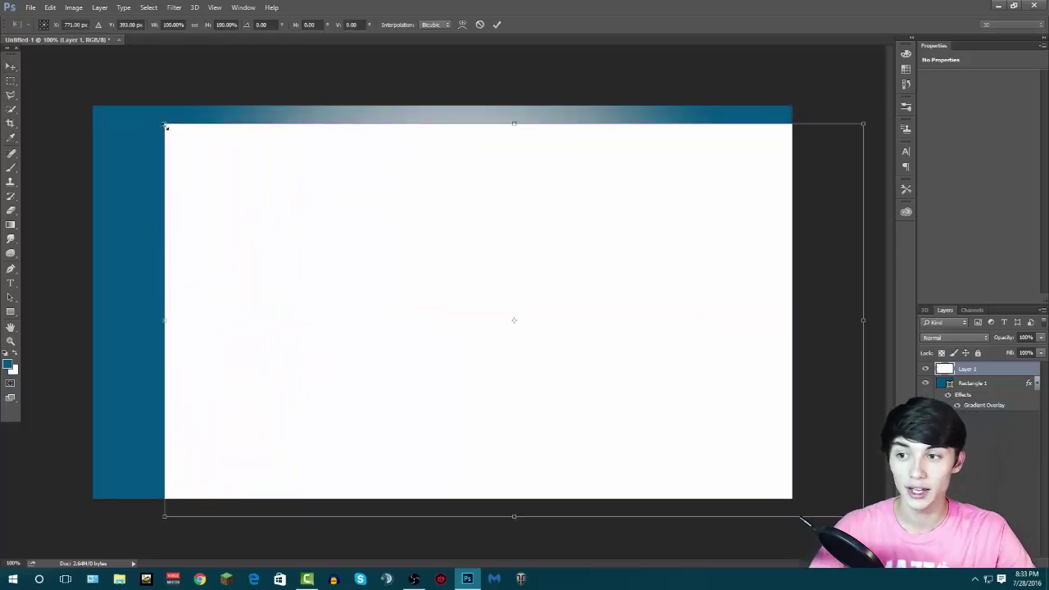
{"action": "left_click_drag", "start_coordinate": [161, 124], "coordinate": [551, 320]}
{"action": "left_click_drag", "start_coordinate": [604, 397], "coordinate": [354, 217]}
{"action": "left_click_drag", "start_coordinate": [282, 158], "coordinate": [340, 190]}
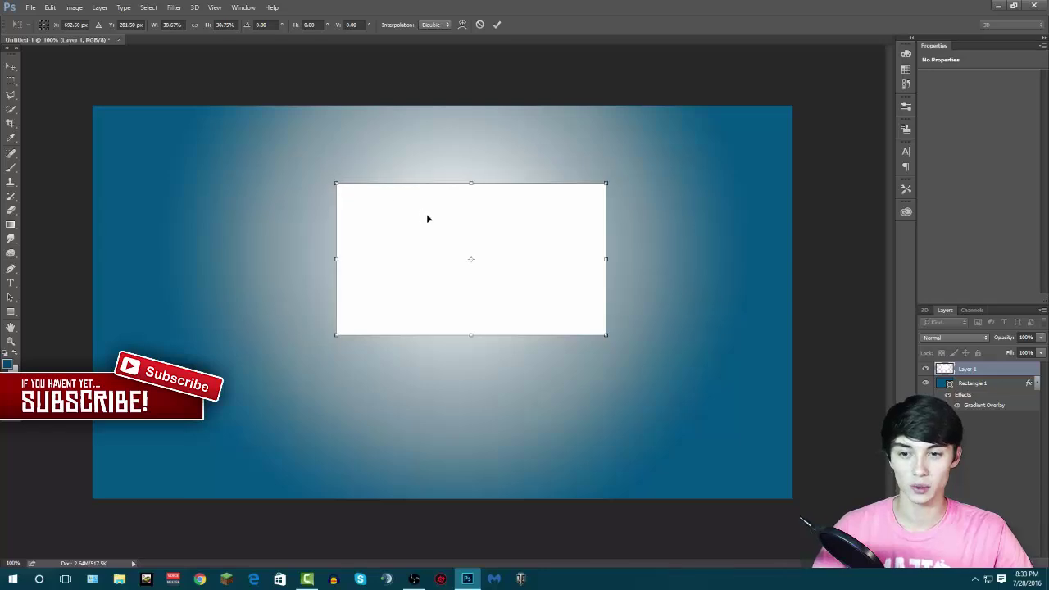
- Center the white rectangle horizontally in the canvas's upper half at X 640.5 px, Y 220.5 px, and apply the transform
{"action": "left_click_drag", "start_coordinate": [448, 237], "coordinate": [431, 204]}
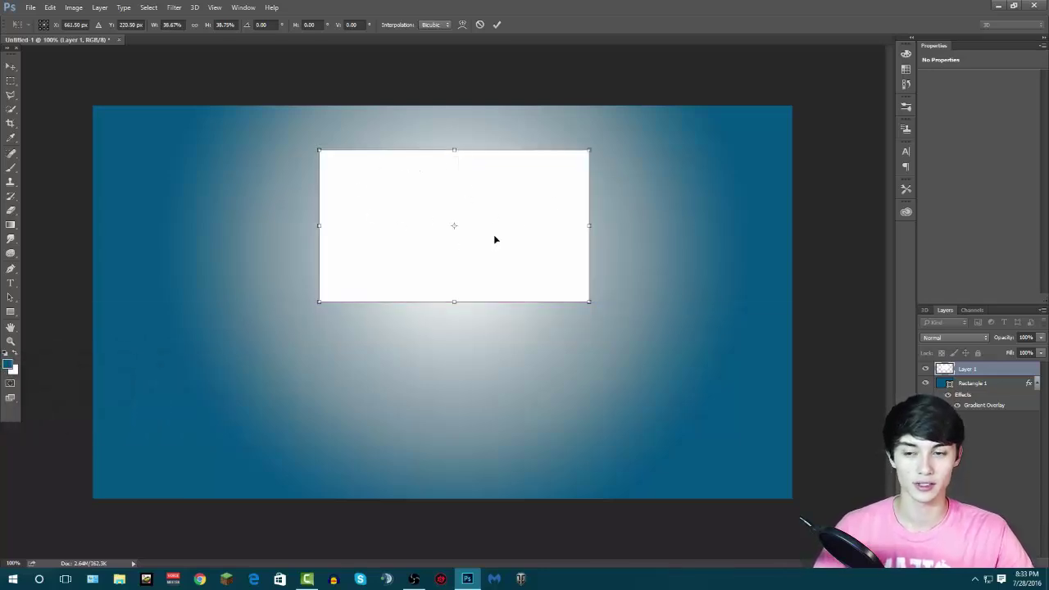
{"action": "mouse_move", "coordinate": [494, 240]}
{"action": "left_mouse_down"}
{"action": "mouse_move", "coordinate": [505, 220]}
{"action": "mouse_move", "coordinate": [503, 229]}
{"action": "left_mouse_up"}
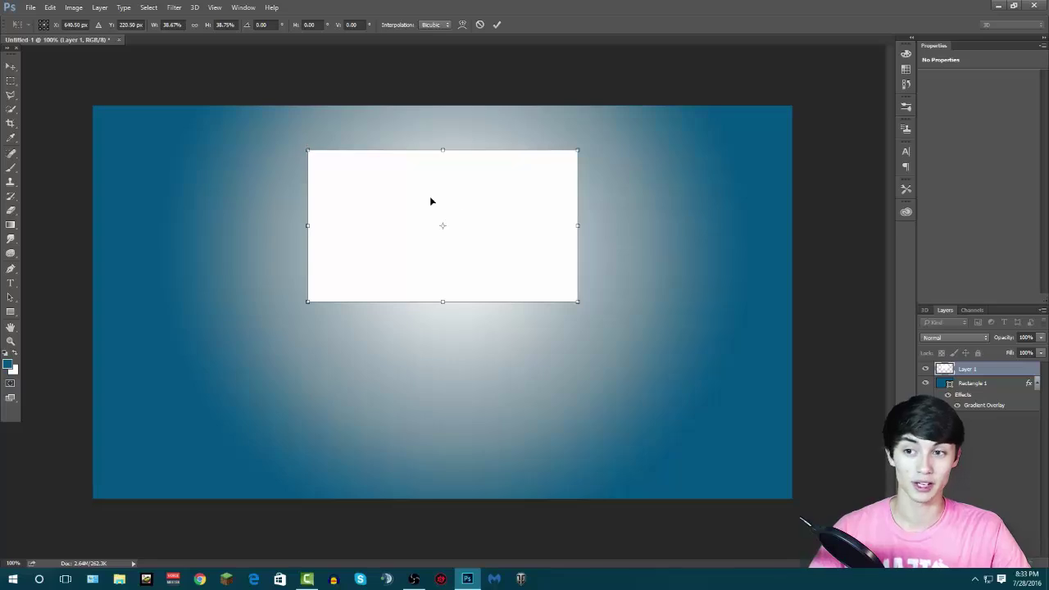
{"action": "left_click_drag", "start_coordinate": [520, 204], "coordinate": [520, 202]}
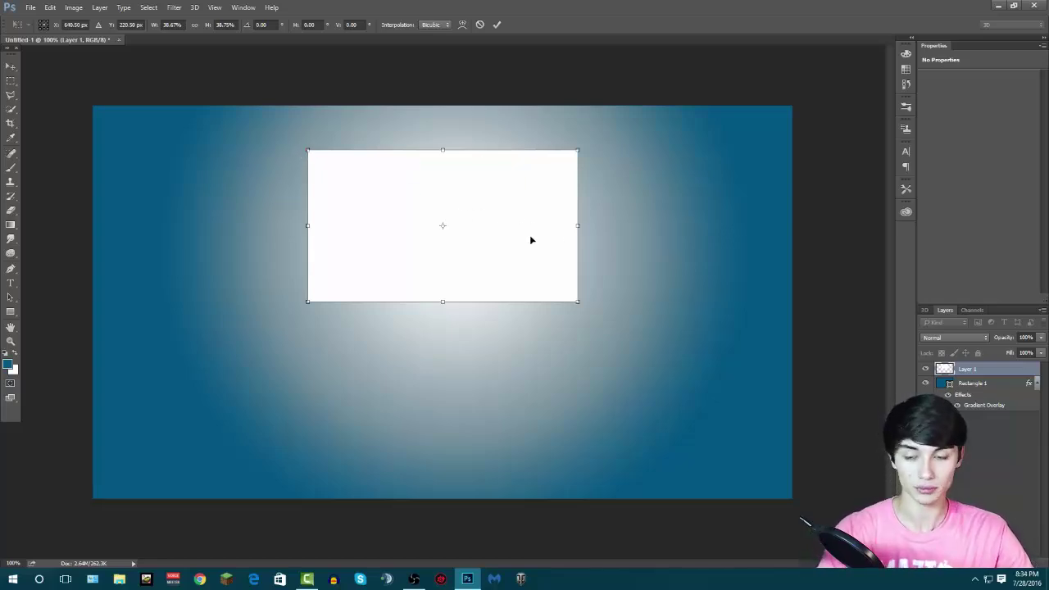
{"action": "left_click_drag", "start_coordinate": [531, 240], "coordinate": [506, 234]}
{"action": "key", "text": "Return"}
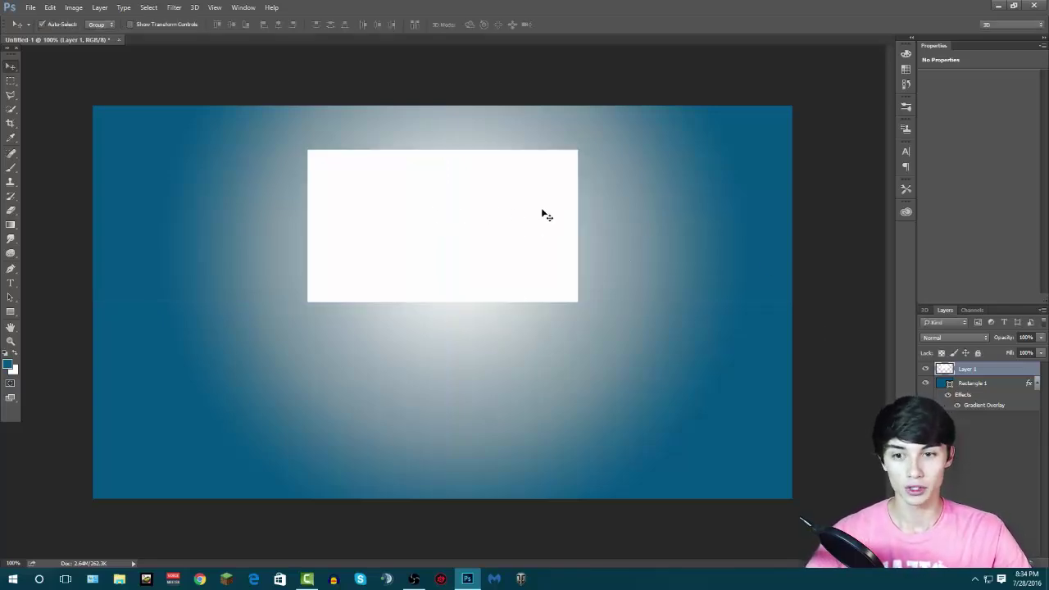
- Add a black Drop Shadow to the white rectangle with 100% opacity, 0 px distance and 10% spread
{"action": "double_click", "coordinate": [1024, 373]}
{"action": "left_click_drag", "start_coordinate": [577, 107], "coordinate": [789, 113]}
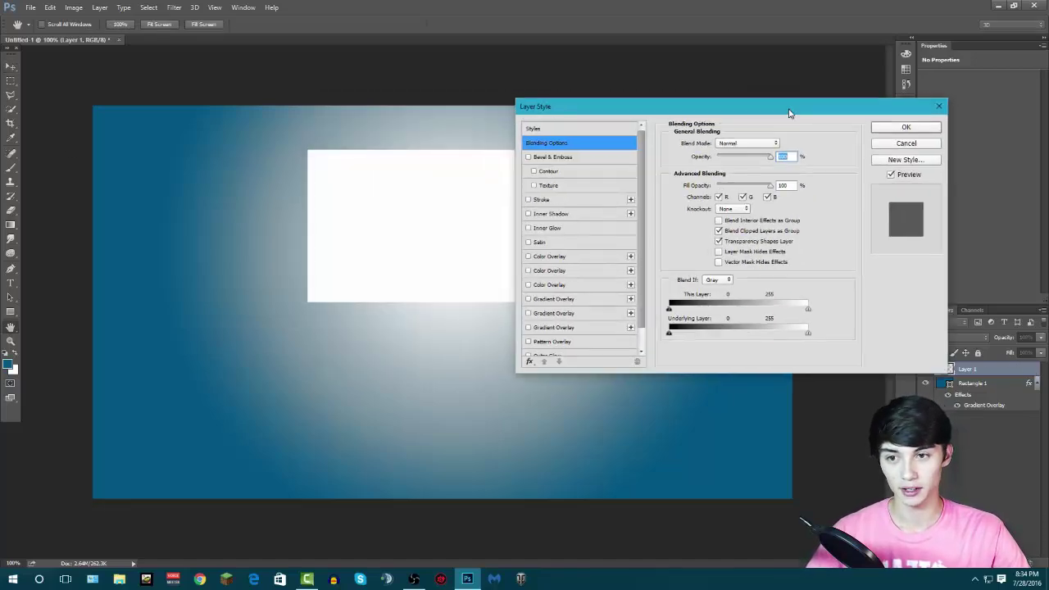
{"action": "scroll", "coordinate": [591, 230], "scroll_direction": "down", "scroll_amount": 1}
{"action": "left_click", "coordinate": [543, 348]}
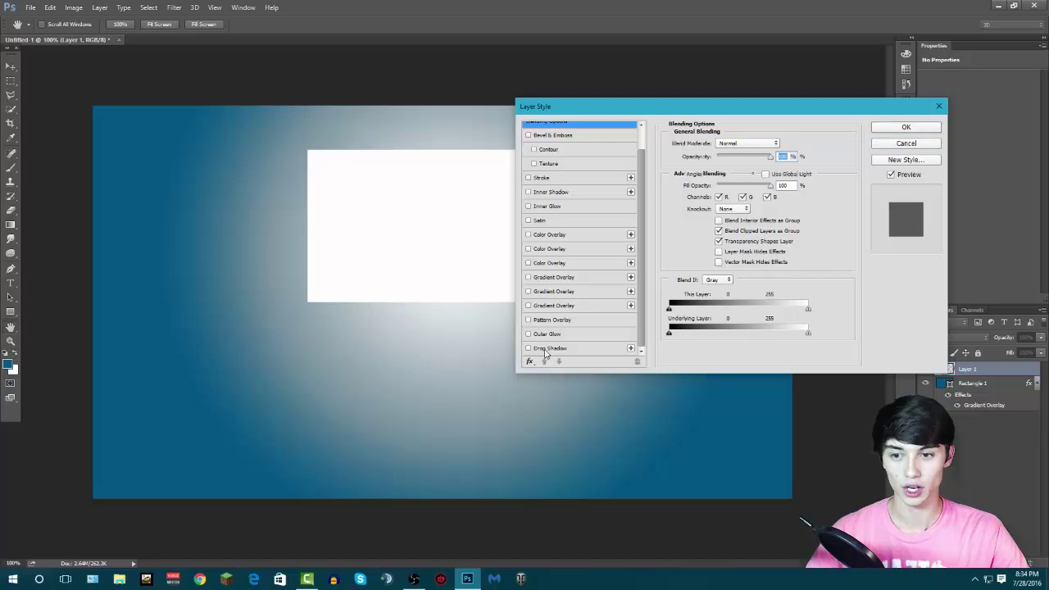
{"action": "left_click_drag", "start_coordinate": [829, 106], "coordinate": [859, 99]}
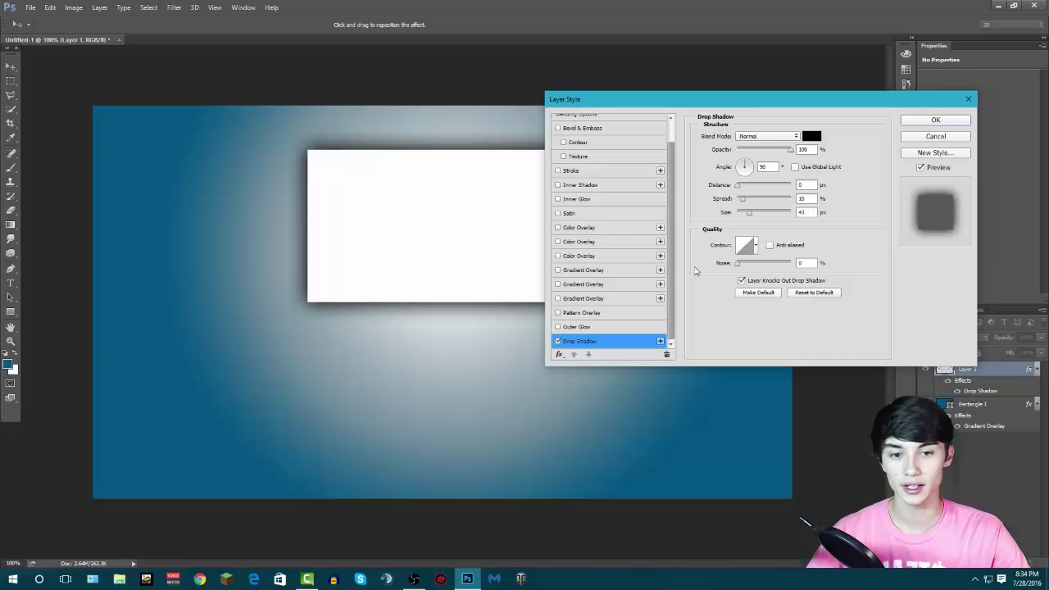
{"action": "left_click", "coordinate": [935, 121]}
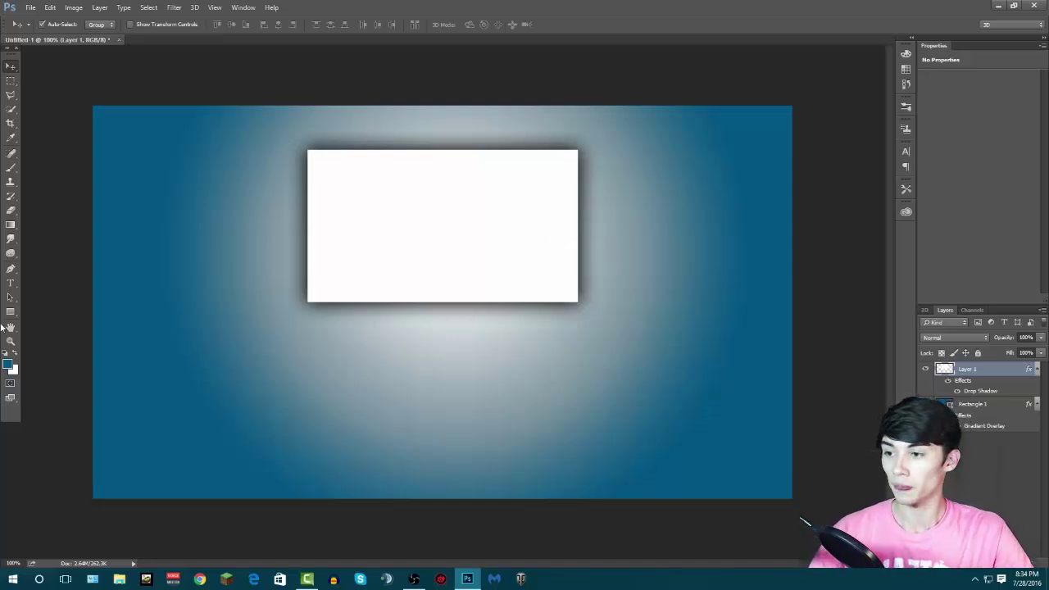
- Add the white 72 pt text "Thanks for Watching!" below the white rectangle, widening its text box to fit one line
{"action": "left_click", "coordinate": [11, 283]}
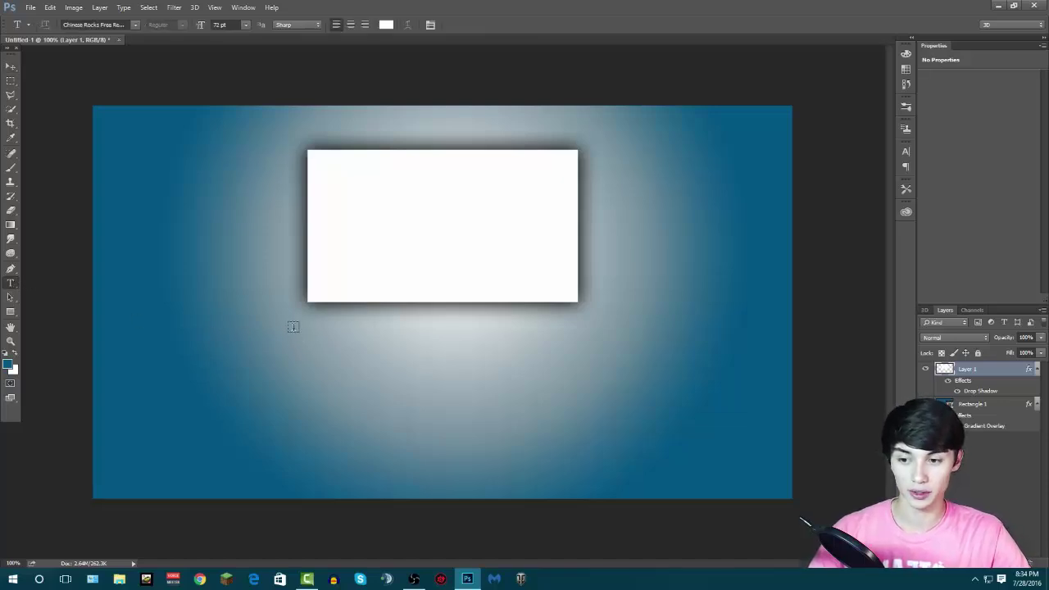
{"action": "left_click_drag", "start_coordinate": [287, 326], "coordinate": [603, 382]}
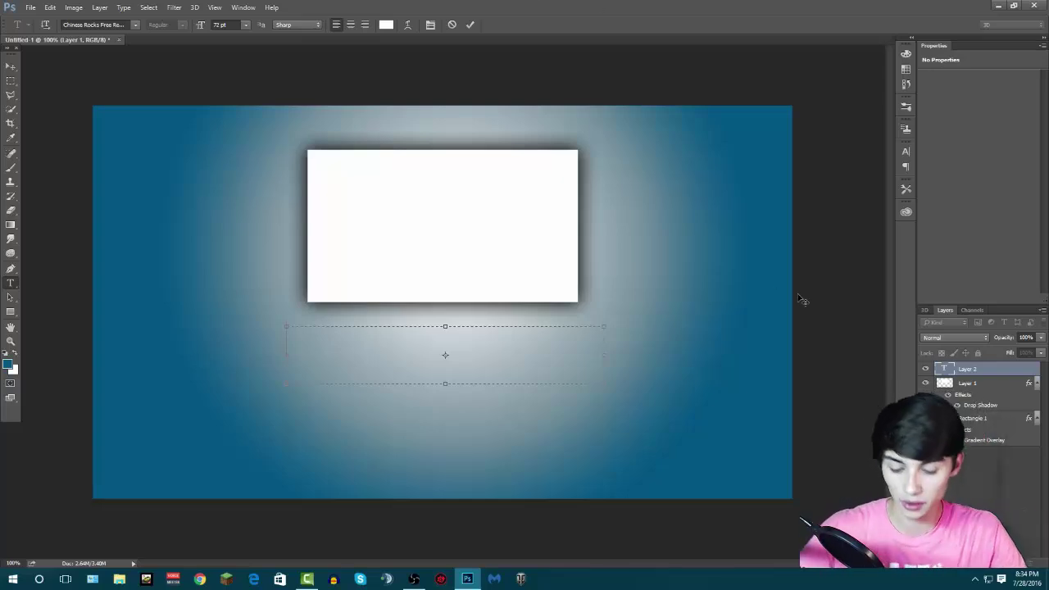
{"action": "type", "text": "THANKI"}
{"action": "type", "text": " FOR"}
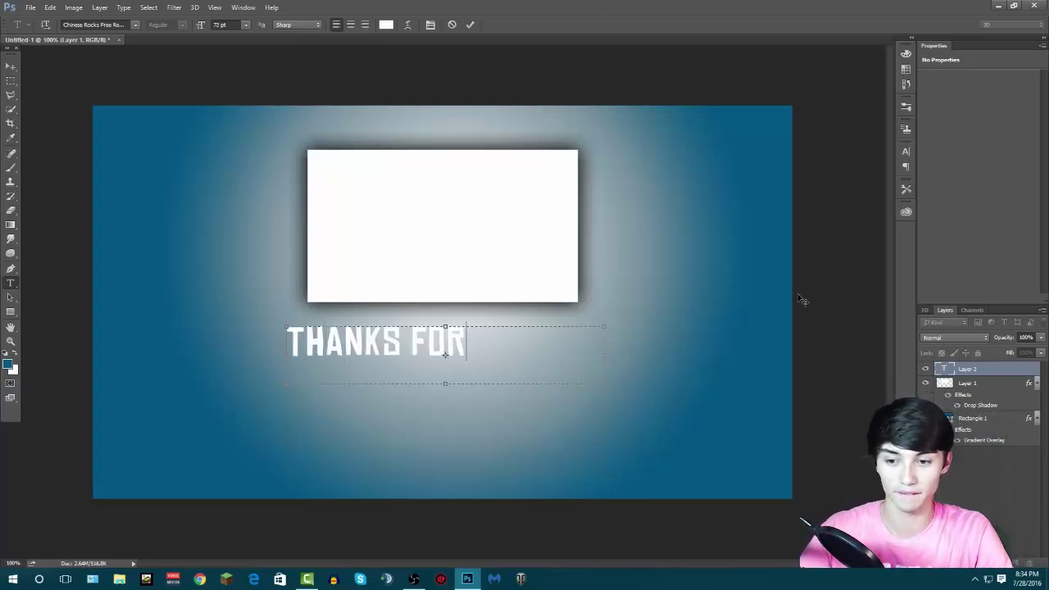
{"action": "type", "text": " WATCHI-"}
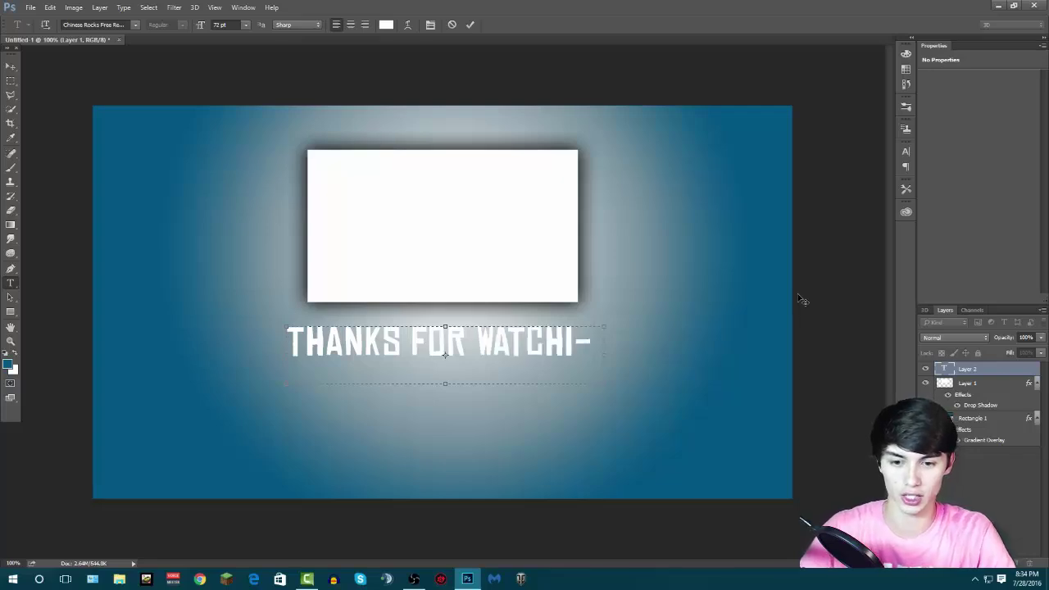
{"action": "key", "text": "BackSpace"}
{"action": "type", "text": "N"}
{"action": "key", "text": "BackSpace"}
{"action": "key", "text": "BackSpace"}
{"action": "type", "text": "-"}
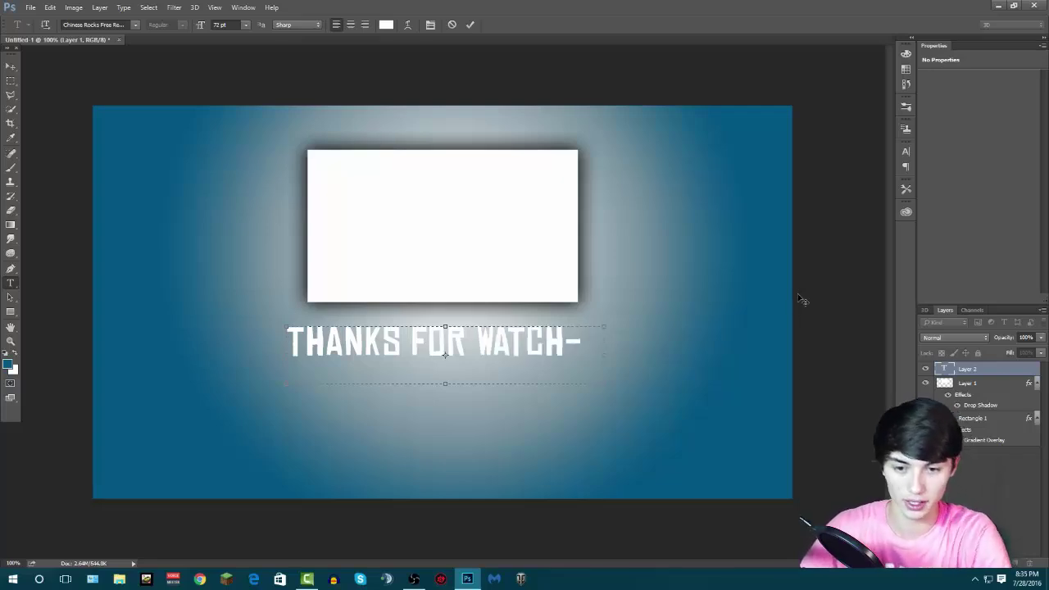
{"action": "left_click_drag", "start_coordinate": [604, 352], "coordinate": [645, 350]}
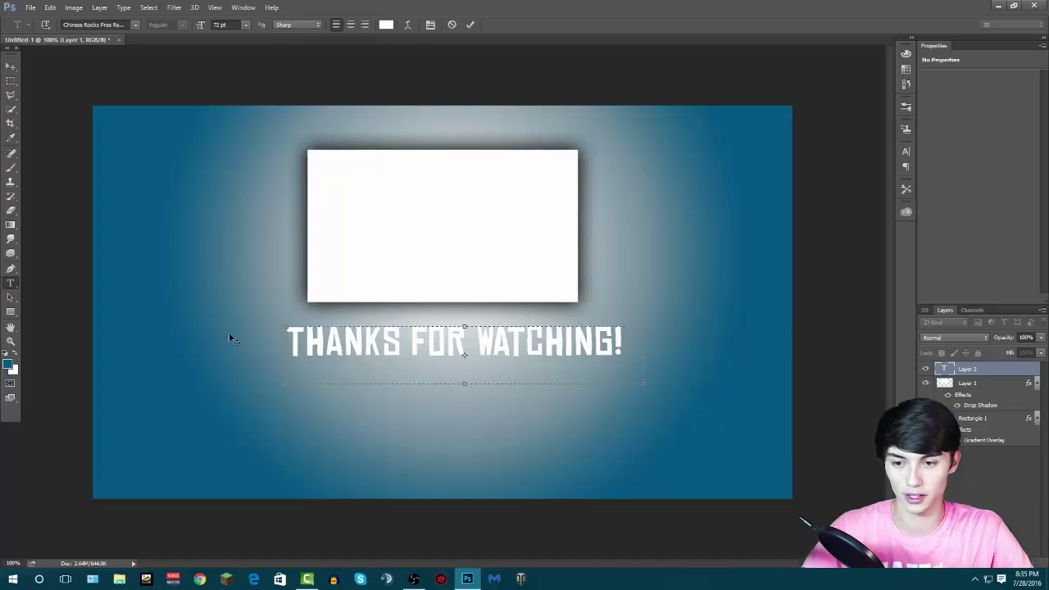
- Move the "Thanks for Watching!" text above the white rectangle and shift the rectangle slightly down to make room
{"action": "left_click", "coordinate": [10, 65]}
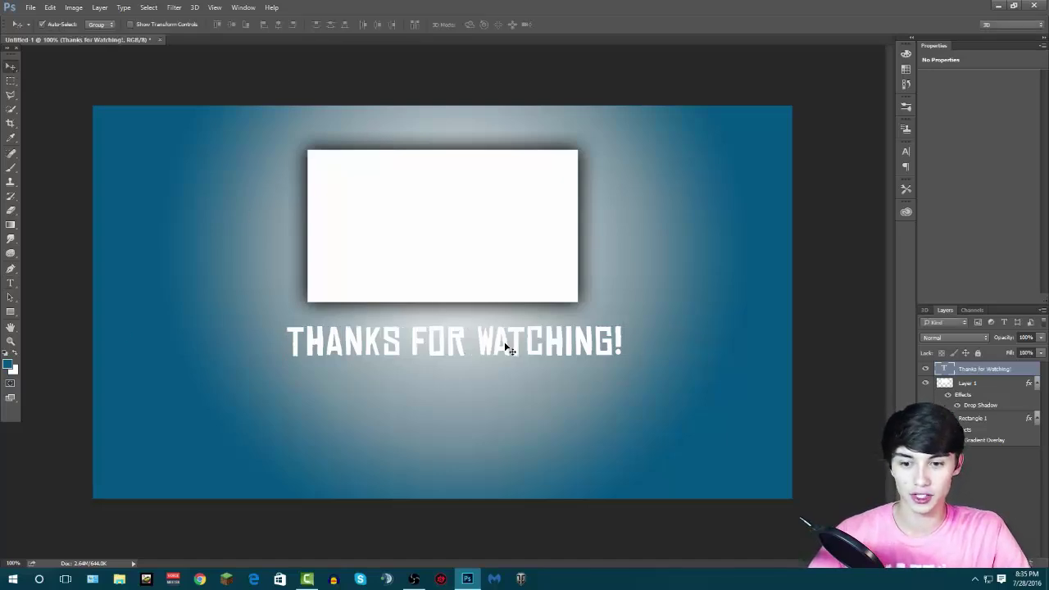
{"action": "left_click_drag", "start_coordinate": [506, 349], "coordinate": [492, 132]}
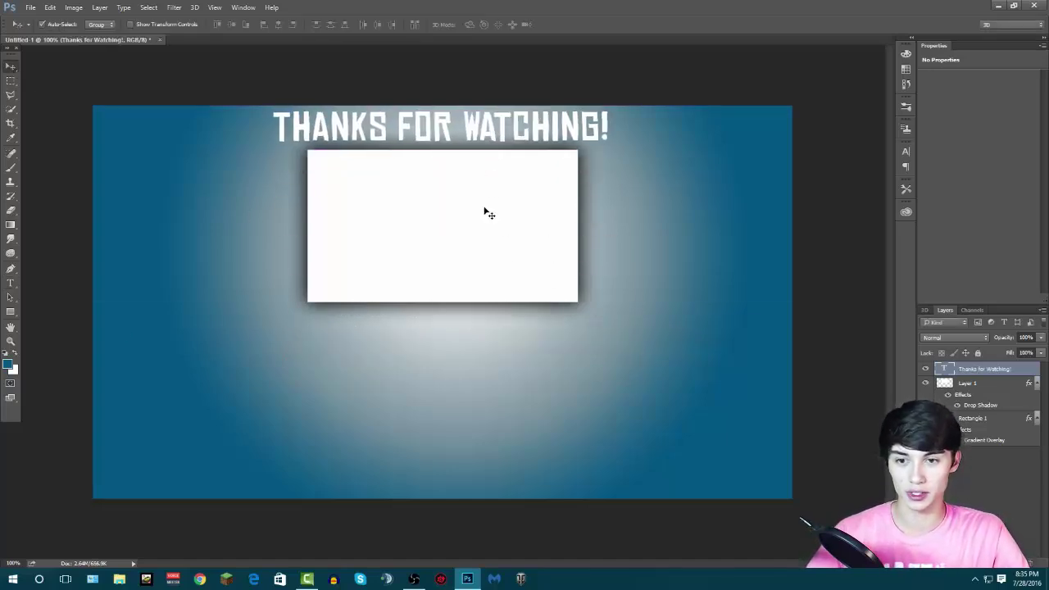
{"action": "left_click_drag", "start_coordinate": [484, 211], "coordinate": [485, 227]}
{"action": "left_click_drag", "start_coordinate": [504, 141], "coordinate": [560, 141]}
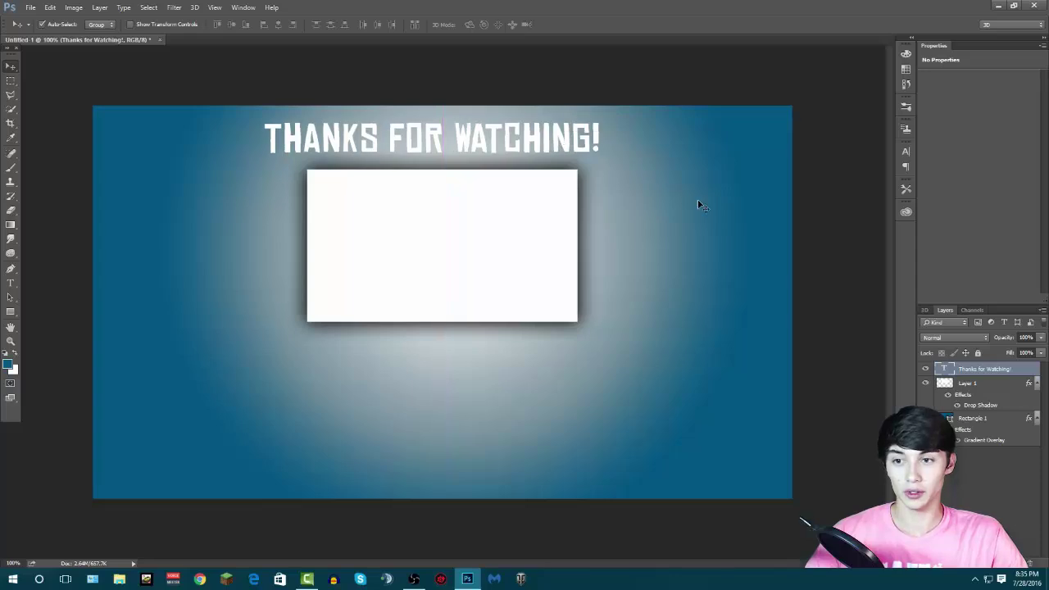
- Add a black Drop Shadow to the "Thanks for Watching!" text with 100% opacity, 10% spread and 43 px size
{"action": "double_click", "coordinate": [1030, 368]}
{"action": "scroll", "coordinate": [594, 328], "scroll_direction": "down", "scroll_amount": 5}
{"action": "left_click", "coordinate": [581, 341]}
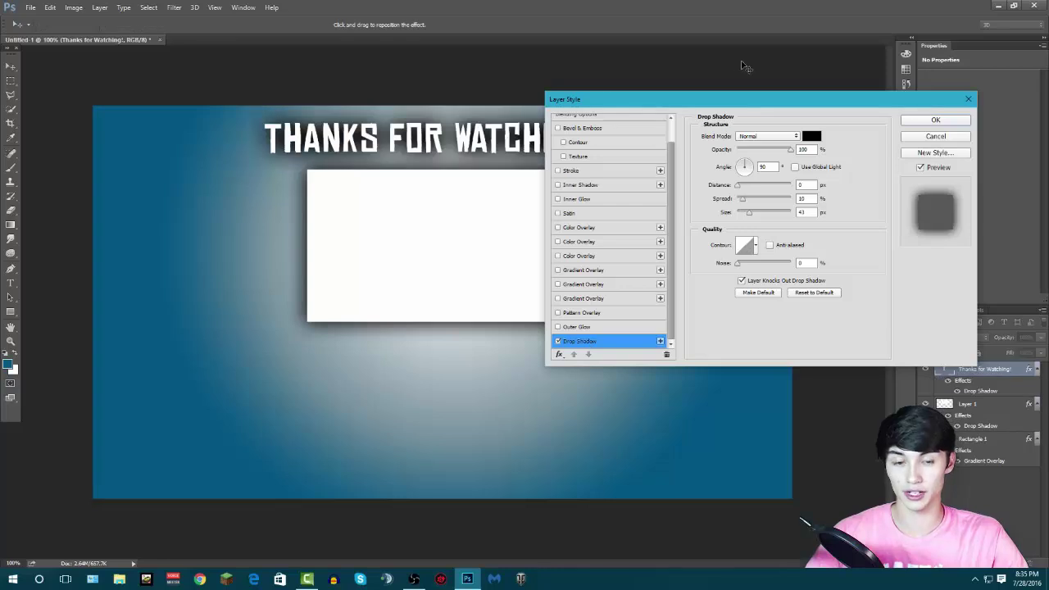
{"action": "left_click_drag", "start_coordinate": [726, 100], "coordinate": [718, 112]}
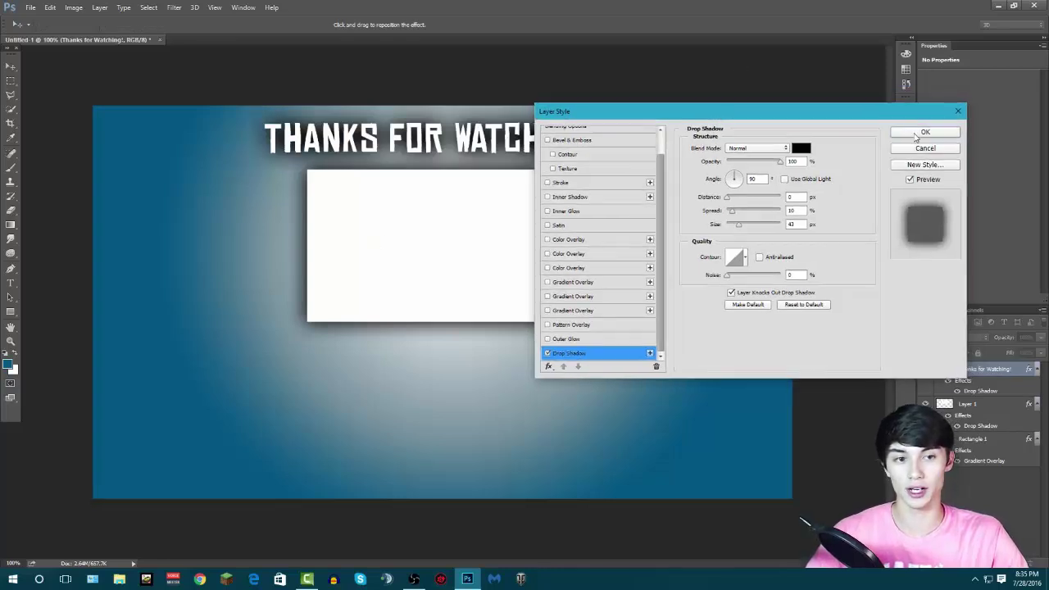
{"action": "key", "text": "Return"}
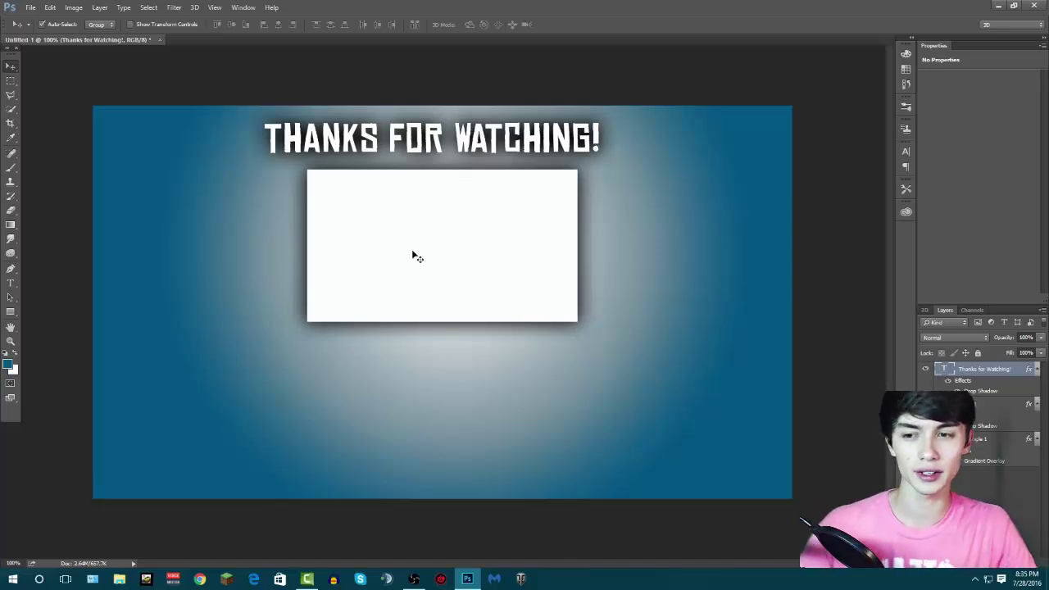
- Add the white 72 pt text "Previous" in a new text box below the white rectangle
{"action": "left_click", "coordinate": [11, 286]}
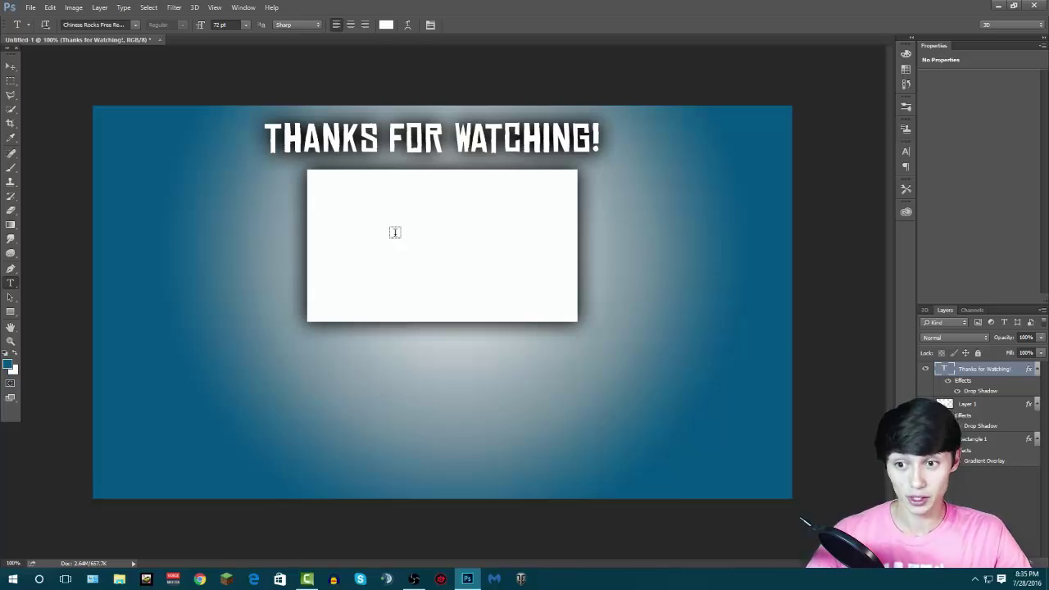
{"action": "left_click_drag", "start_coordinate": [336, 346], "coordinate": [583, 404]}
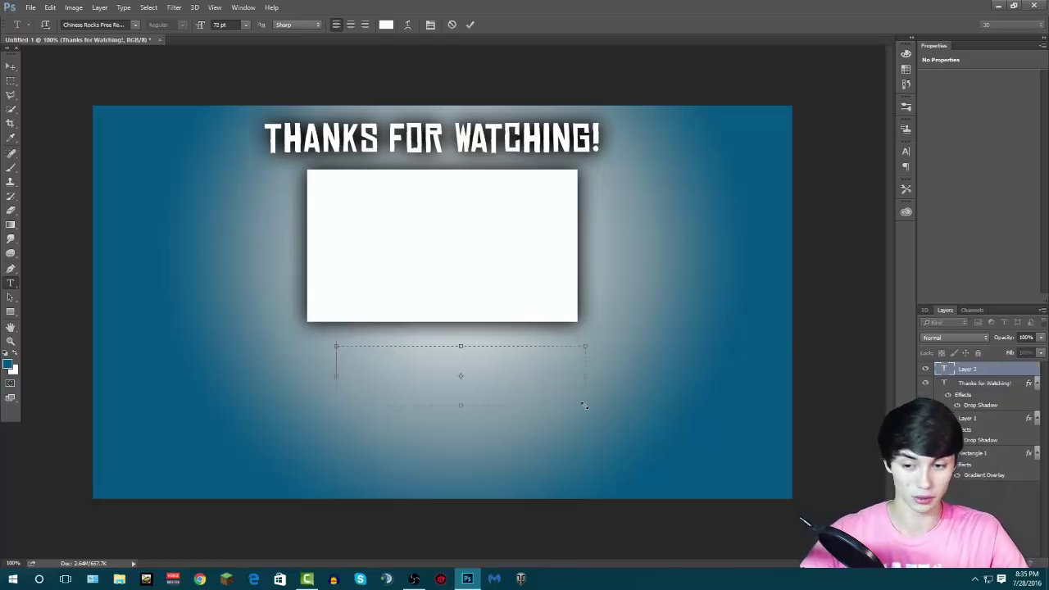
{"action": "type", "text": "PREVU"}
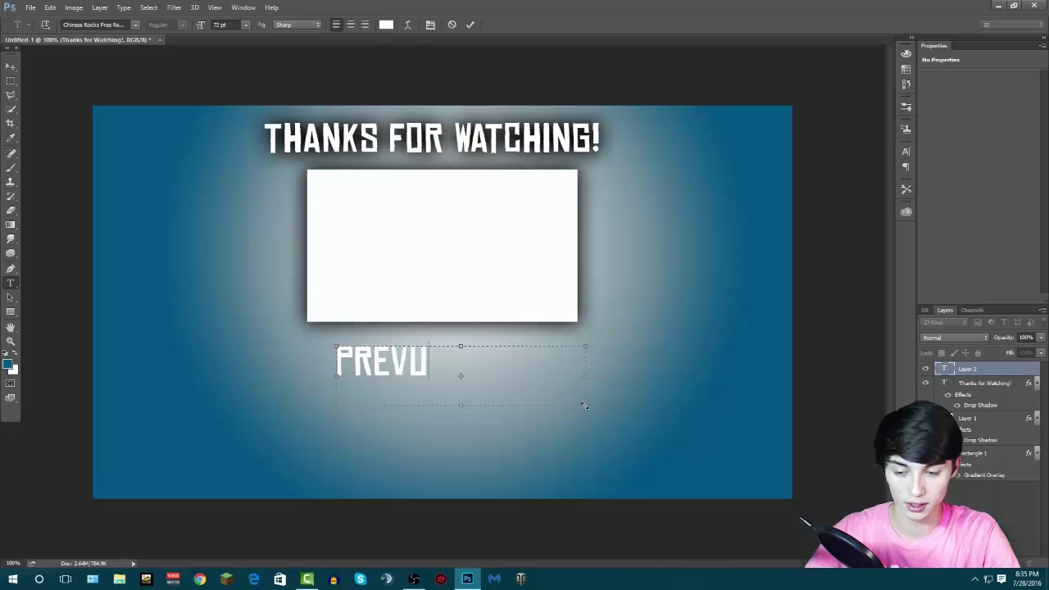
{"action": "key", "text": "BackSpace"}
{"action": "type", "text": "IOIS"}
{"action": "key", "text": "BackSpace"}
{"action": "key", "text": "BackSpace"}
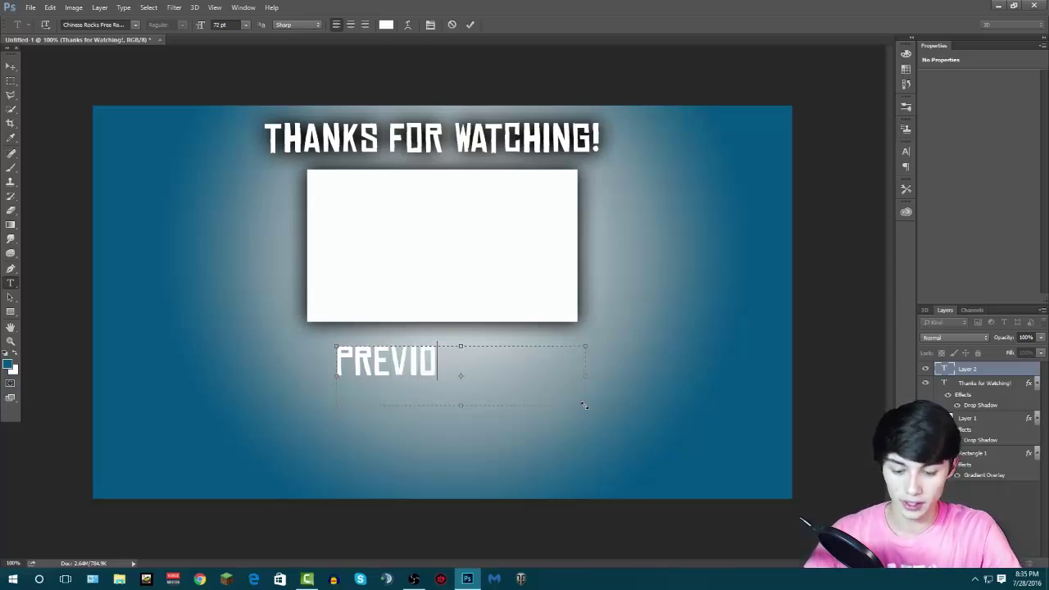
{"action": "type", "text": "US"}
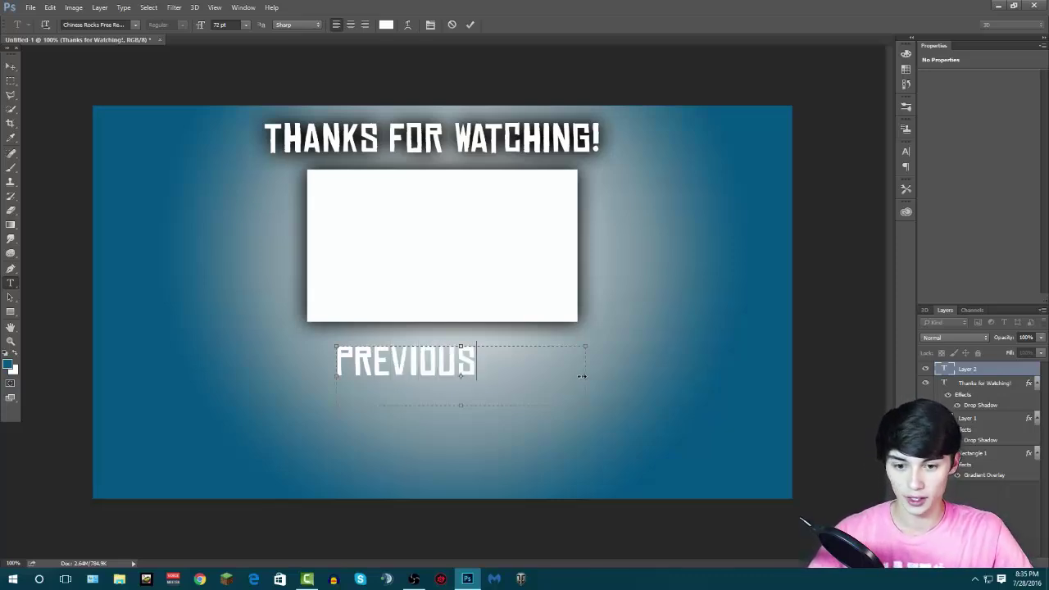
- Narrow the "Previous" text box to fit the word and move it up, centred just under the white rectangle
{"action": "left_click_drag", "start_coordinate": [581, 376], "coordinate": [484, 376]}
{"action": "left_click_drag", "start_coordinate": [410, 405], "coordinate": [470, 363]}
{"action": "left_click", "coordinate": [11, 66]}
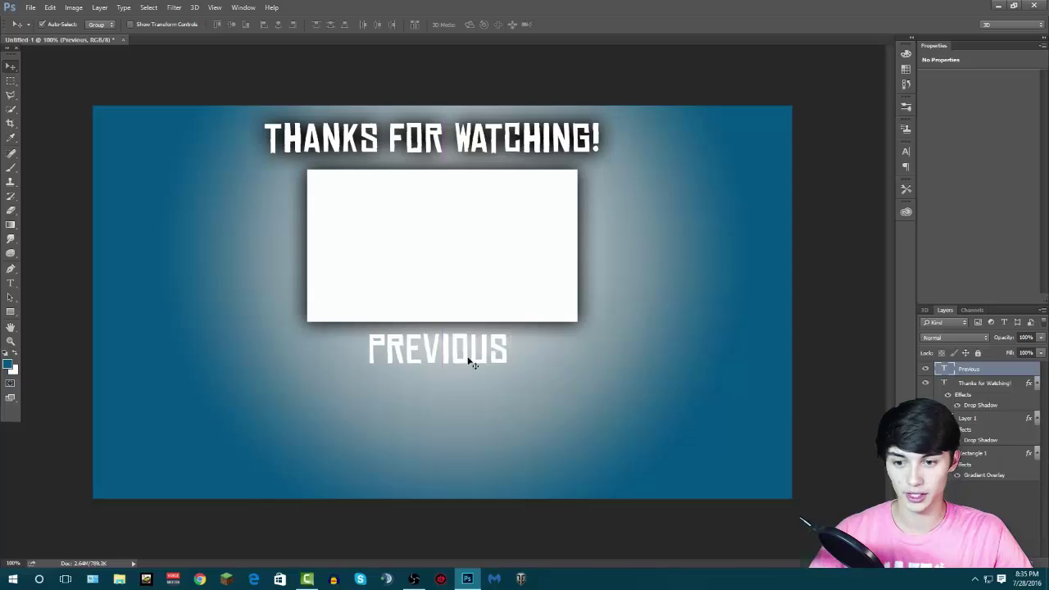
- Add a black Drop Shadow to the "Previous" text with 100% opacity, 0 px distance, 10% spread and 43 px size
{"action": "double_click", "coordinate": [1034, 370]}
{"action": "left_click", "coordinate": [595, 353]}
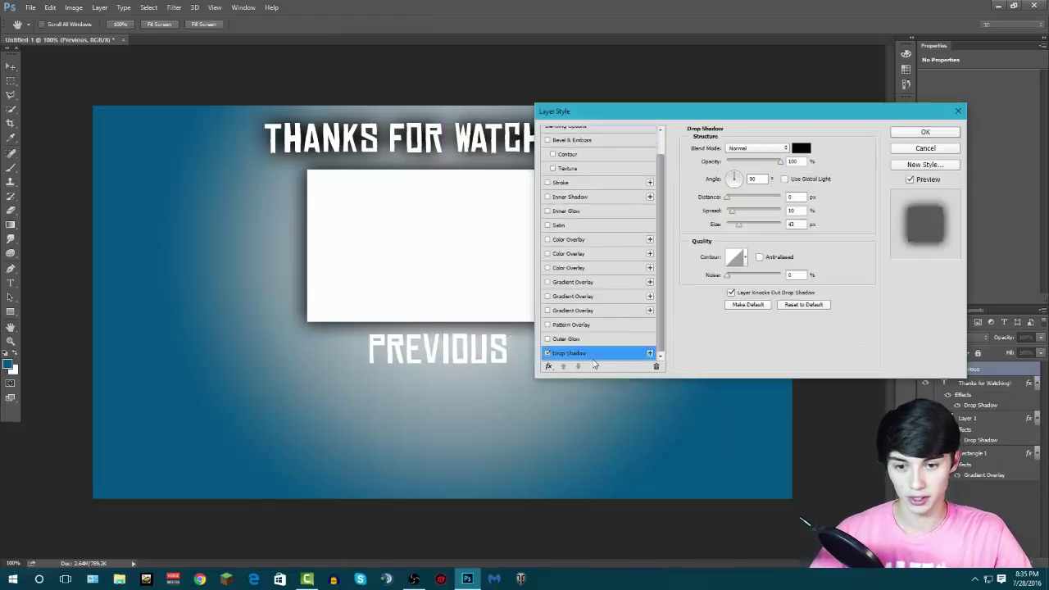
{"action": "left_click", "coordinate": [926, 133]}
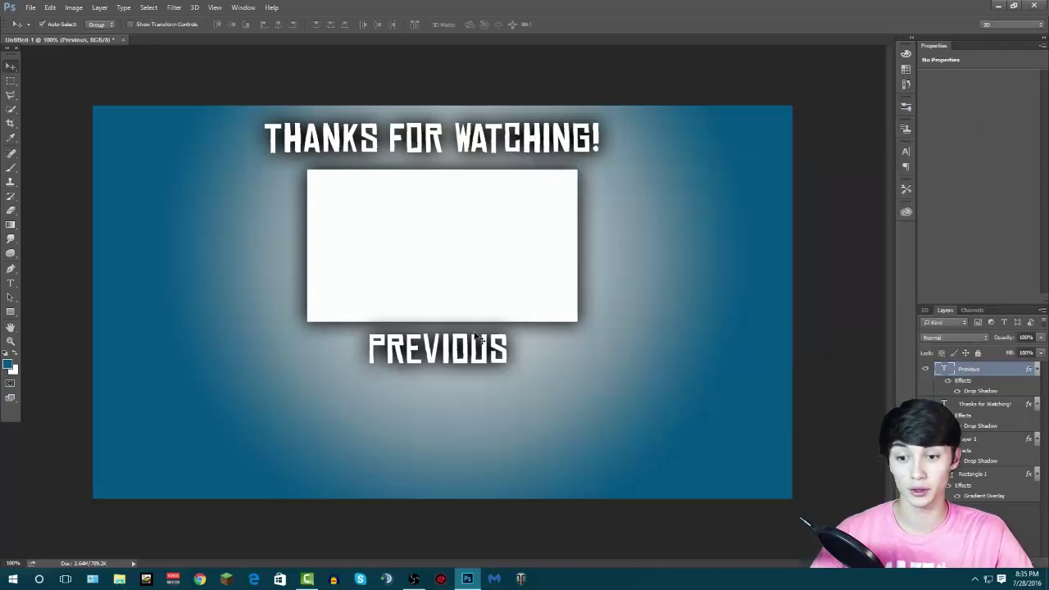
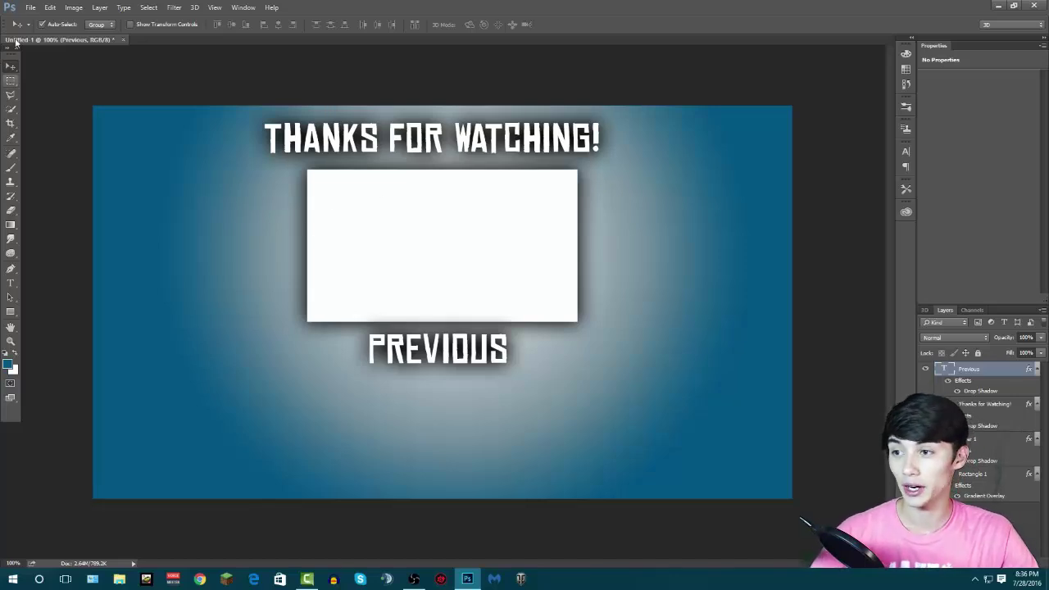
- Start opening a file and browse the social media icons in the 256 folder inside Pictures
{"action": "left_click", "coordinate": [33, 9]}
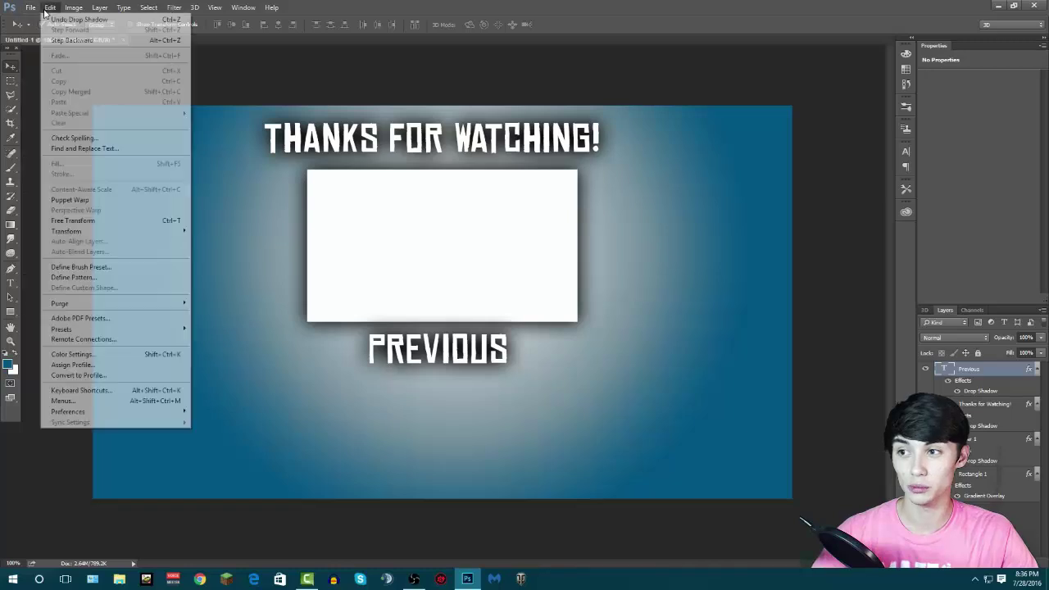
{"action": "left_click", "coordinate": [29, 8]}
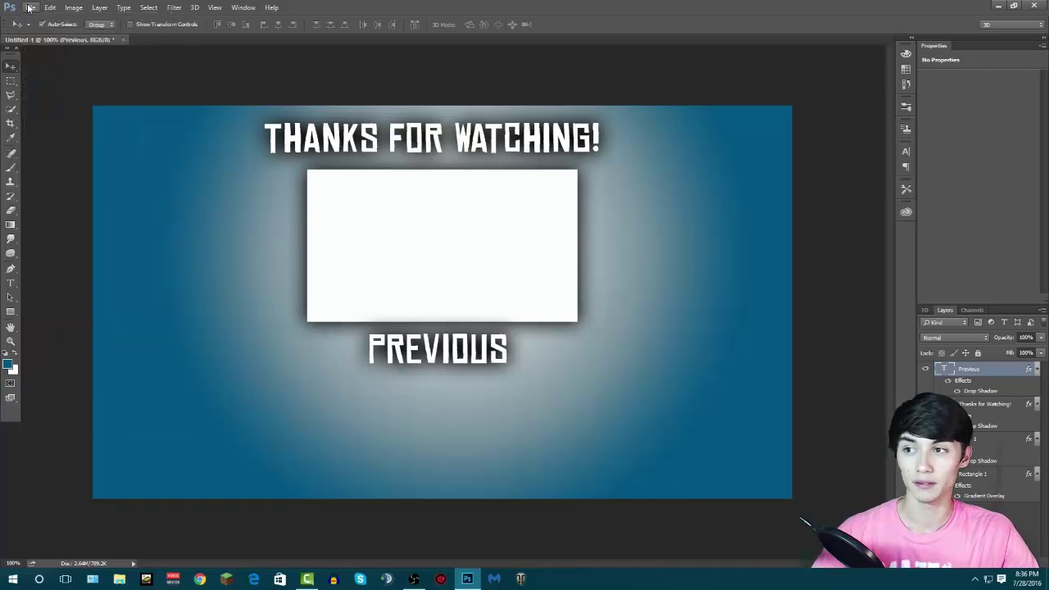
{"action": "left_click", "coordinate": [29, 8]}
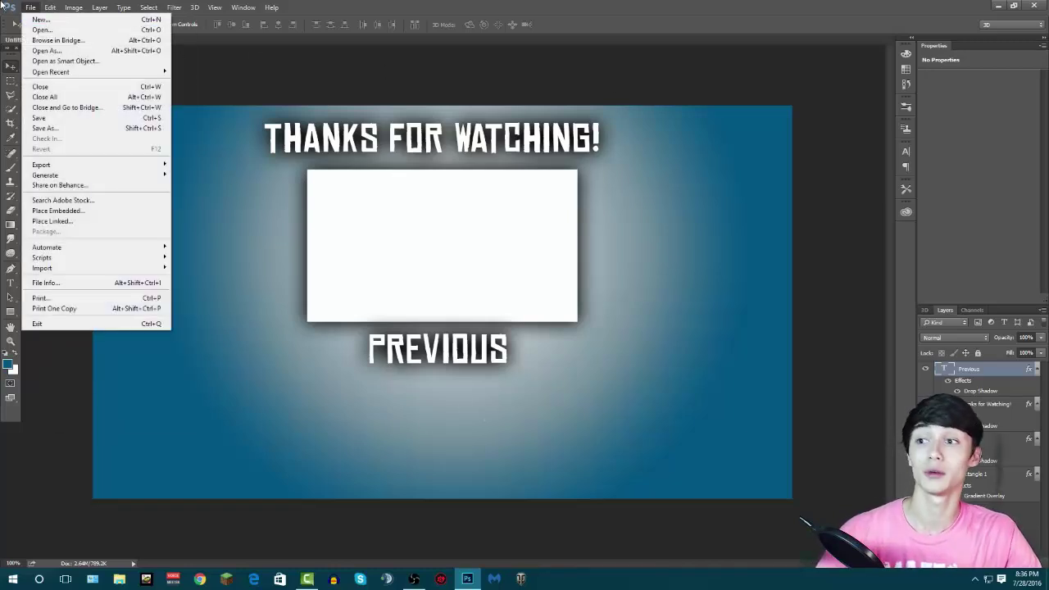
{"action": "left_click", "coordinate": [41, 29]}
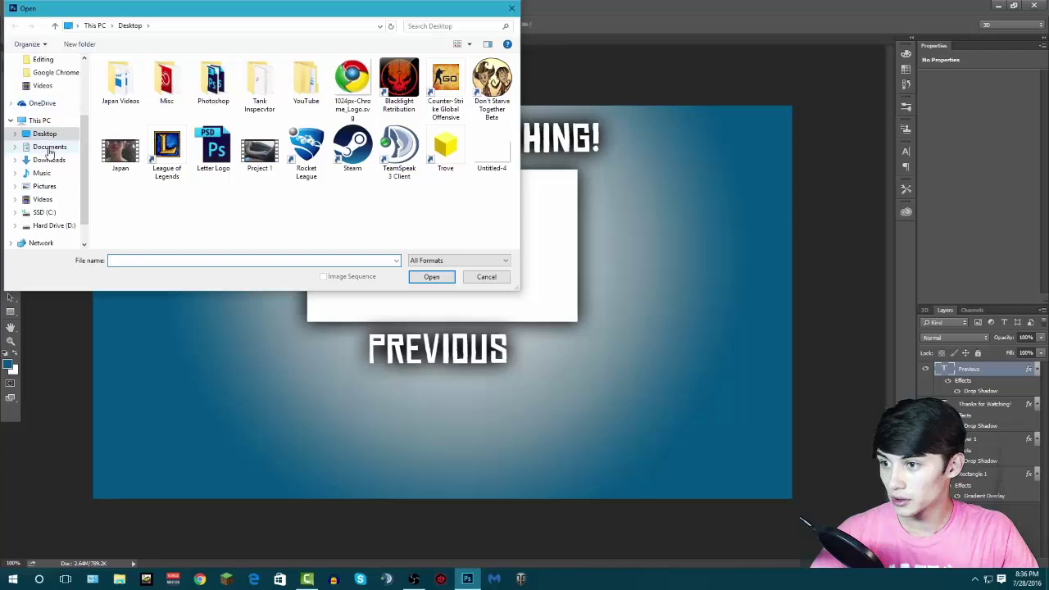
{"action": "left_click", "coordinate": [45, 186]}
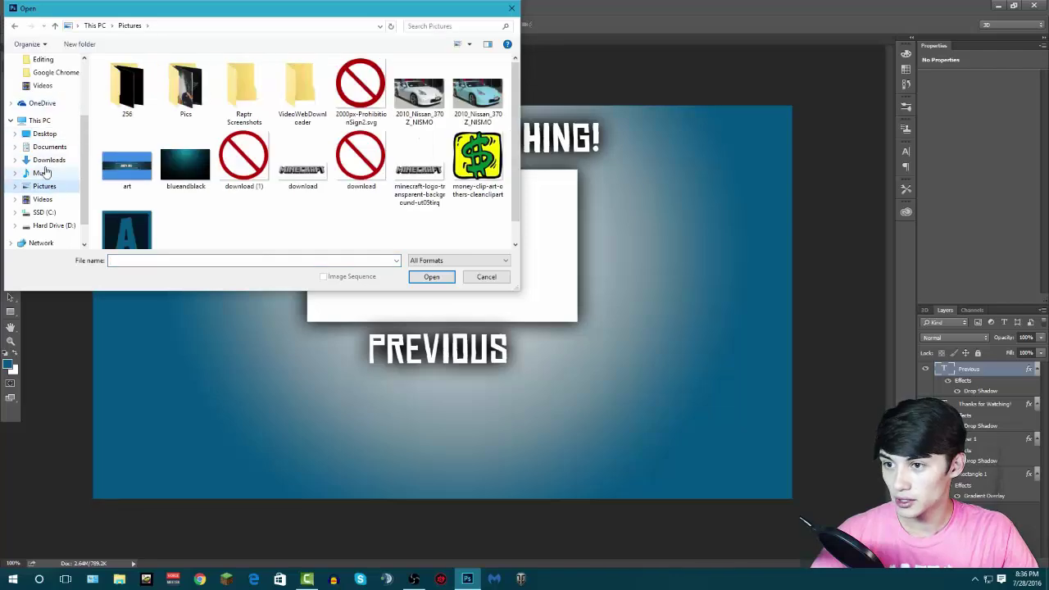
{"action": "double_click", "coordinate": [139, 100]}
{"action": "left_click_drag", "start_coordinate": [387, 13], "coordinate": [508, 130]}
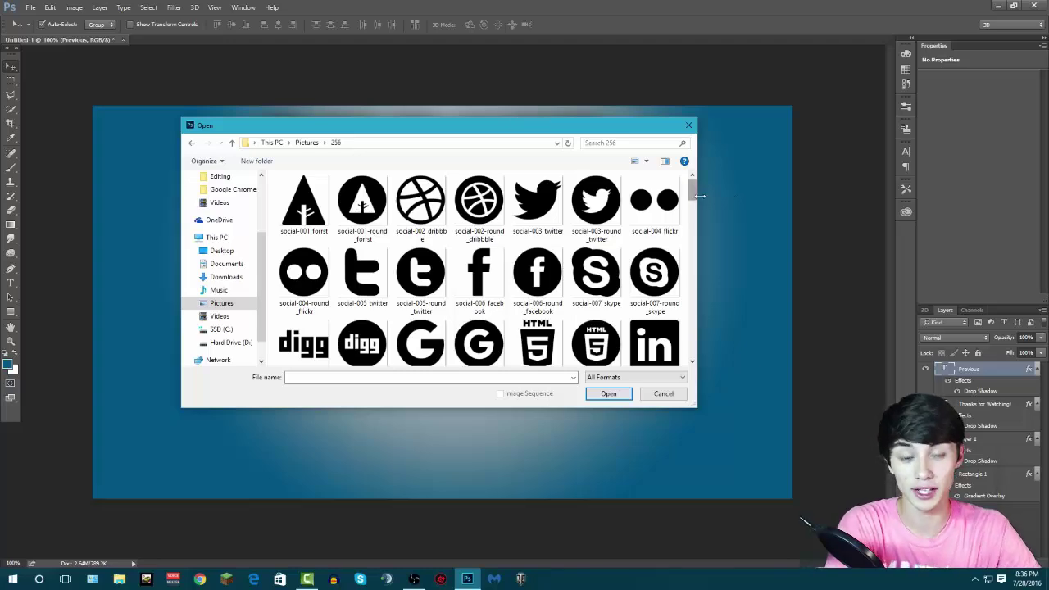
{"action": "mouse_move", "coordinate": [607, 128]}
{"action": "left_mouse_down"}
{"action": "mouse_move", "coordinate": [651, 116]}
{"action": "mouse_move", "coordinate": [611, 120]}
{"action": "left_mouse_up"}
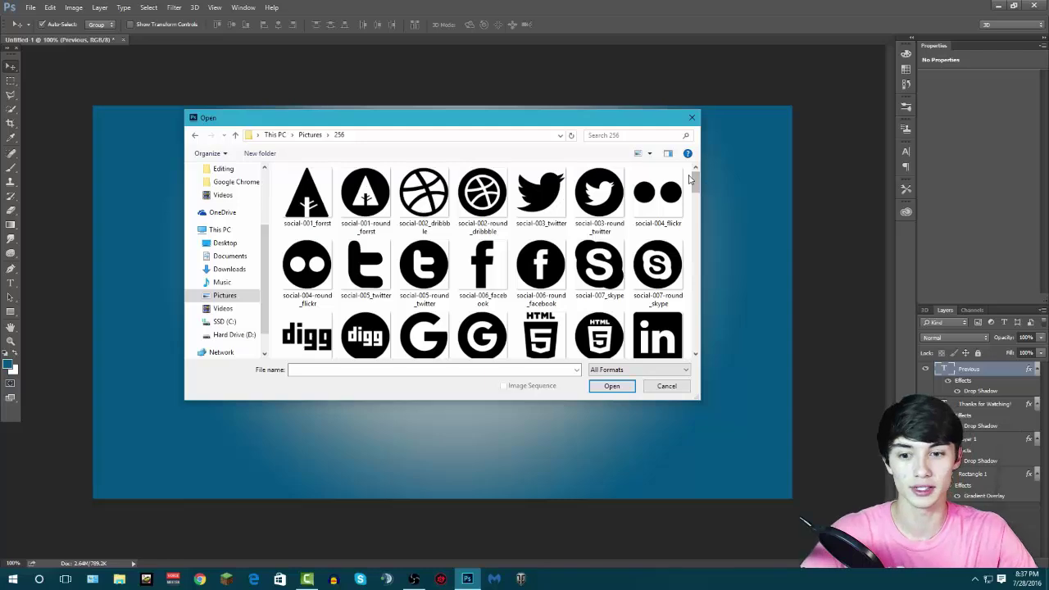
{"action": "left_click_drag", "start_coordinate": [692, 179], "coordinate": [694, 257]}
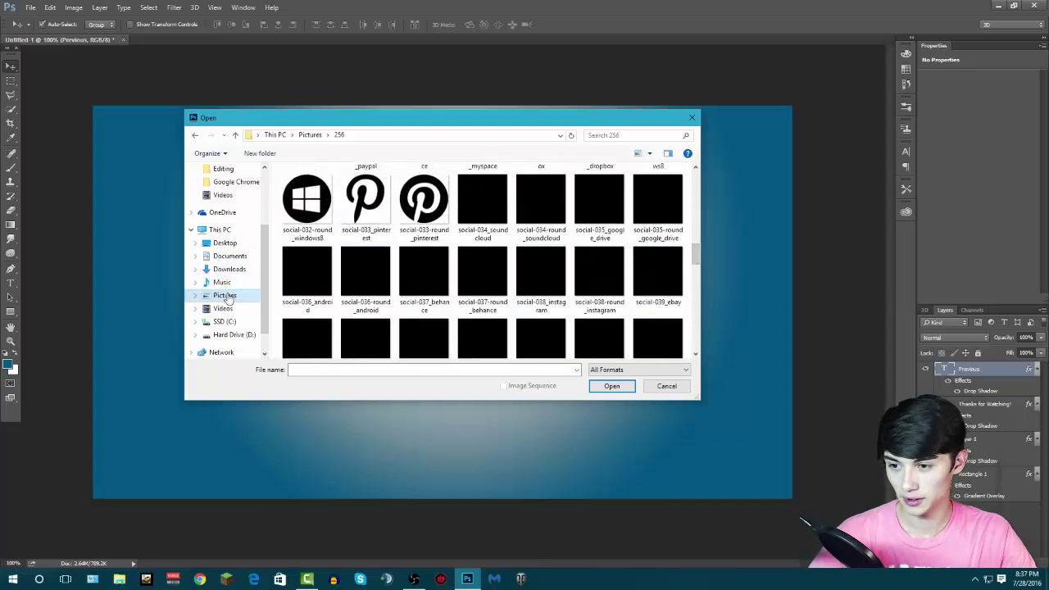
- Look through the Videos, Documents, Desktop, Editing and Captures folders, then return to the 256 folder inside Pictures
{"action": "left_click", "coordinate": [223, 308]}
{"action": "left_click", "coordinate": [230, 255]}
{"action": "left_click", "coordinate": [225, 243]}
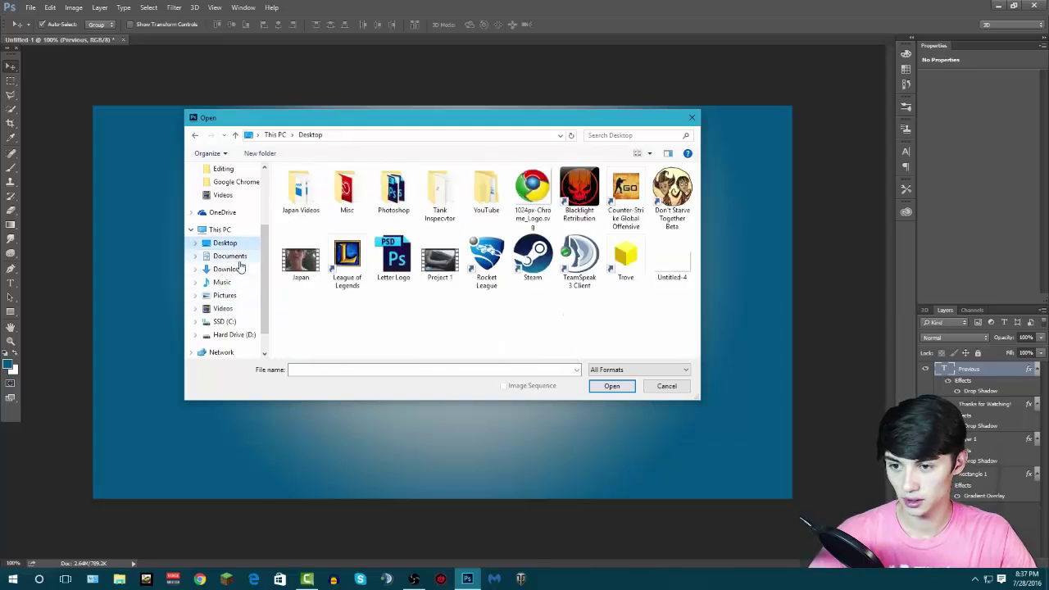
{"action": "left_click", "coordinate": [224, 195]}
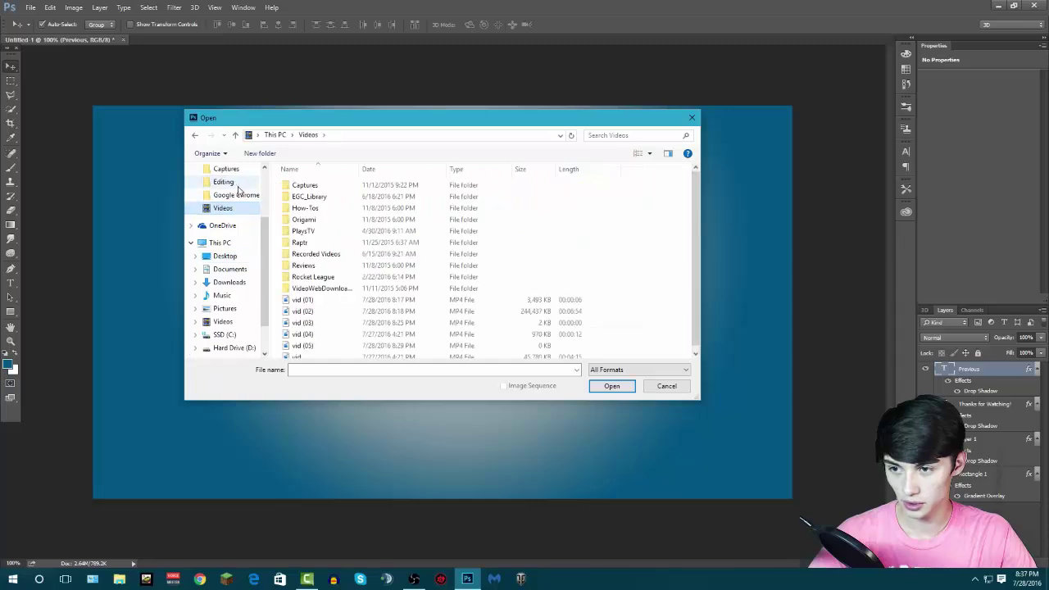
{"action": "left_click", "coordinate": [230, 197]}
{"action": "left_click", "coordinate": [232, 197]}
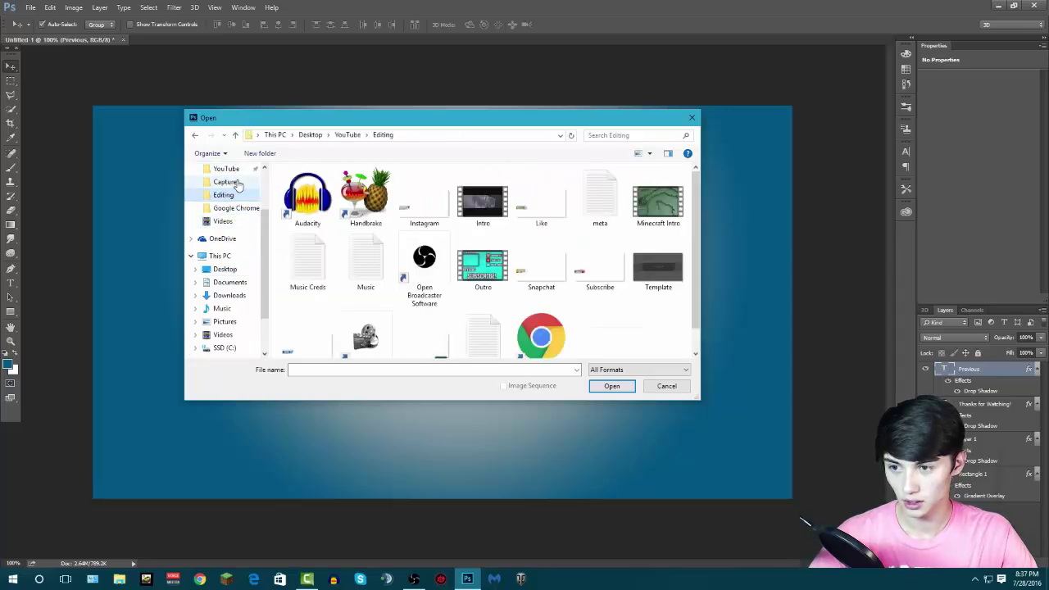
{"action": "left_click", "coordinate": [228, 182]}
{"action": "scroll", "coordinate": [225, 200], "scroll_direction": "up", "scroll_amount": 3}
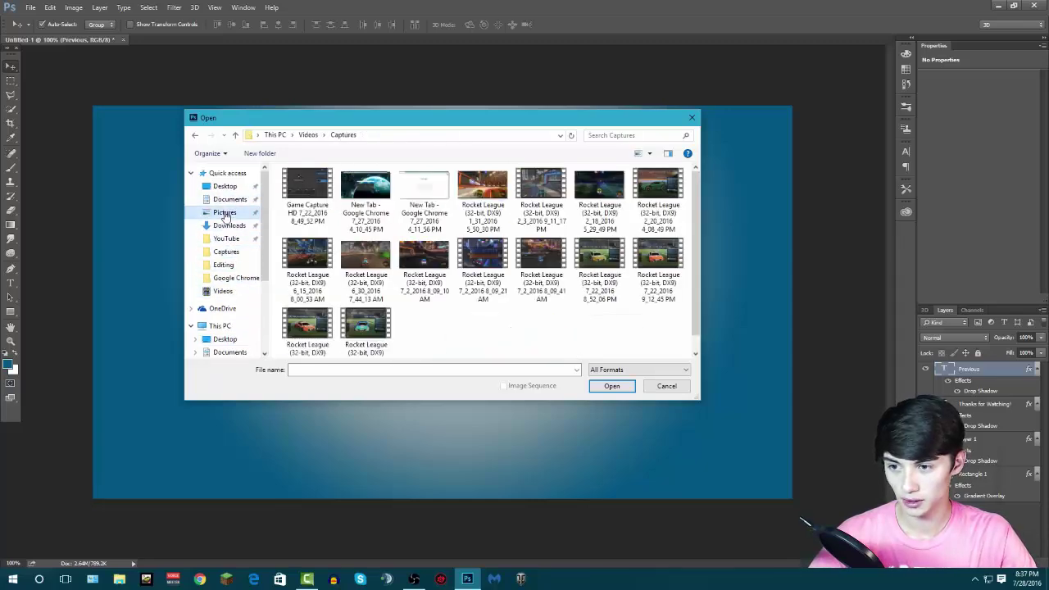
{"action": "left_click", "coordinate": [224, 213]}
{"action": "double_click", "coordinate": [308, 196]}
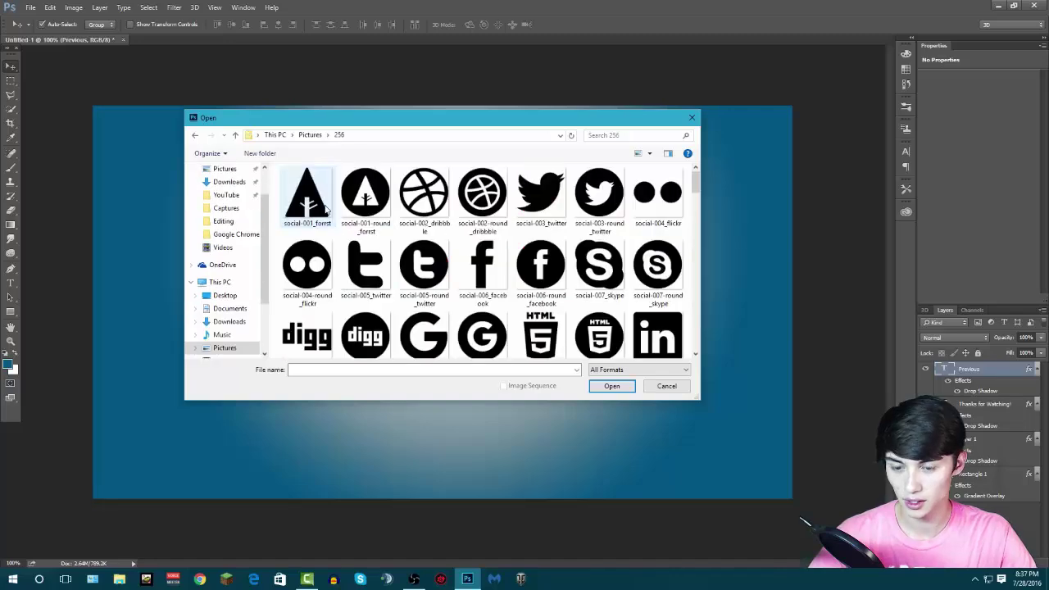
- Open the round Twitter, YouTube and Snapchat icons from the 256 folder together
{"action": "left_click_drag", "start_coordinate": [629, 118], "coordinate": [650, 205]}
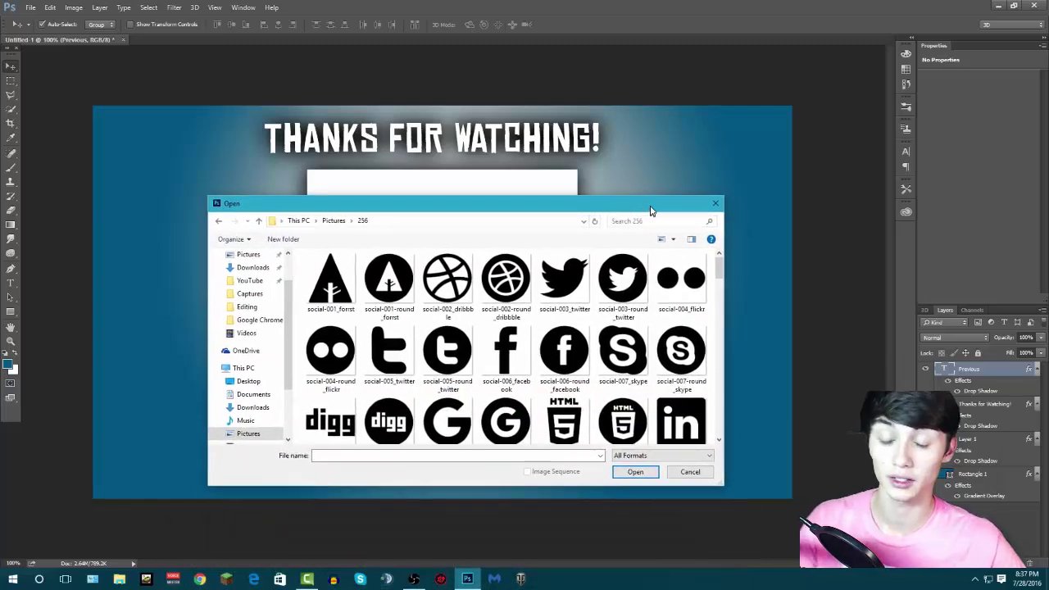
{"action": "scroll", "coordinate": [718, 258], "scroll_direction": "down", "scroll_amount": 1}
{"action": "scroll", "coordinate": [718, 259], "scroll_direction": "up", "scroll_amount": 1}
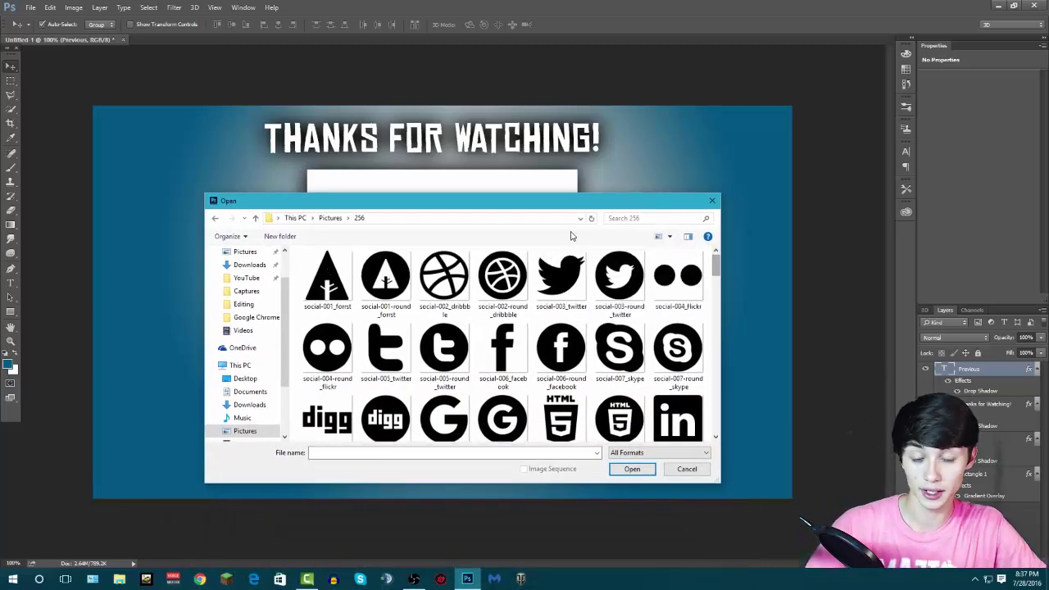
{"action": "left_click", "coordinate": [637, 282]}
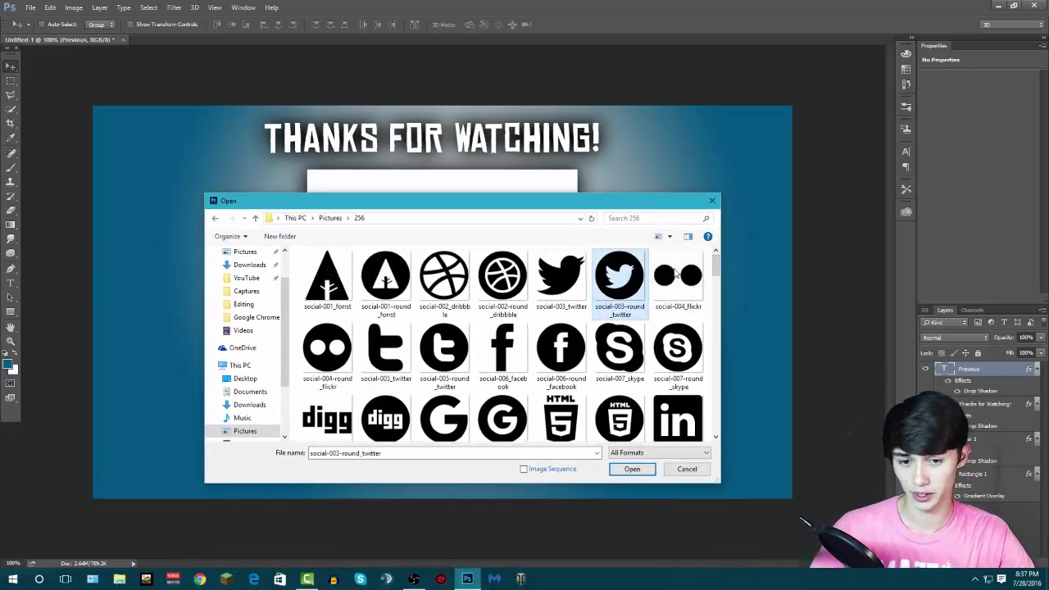
{"action": "left_click_drag", "start_coordinate": [716, 269], "coordinate": [718, 302]}
{"action": "left_click", "coordinate": [678, 279], "text": "ctrl"}
{"action": "left_click", "coordinate": [684, 301], "text": "ctrl"}
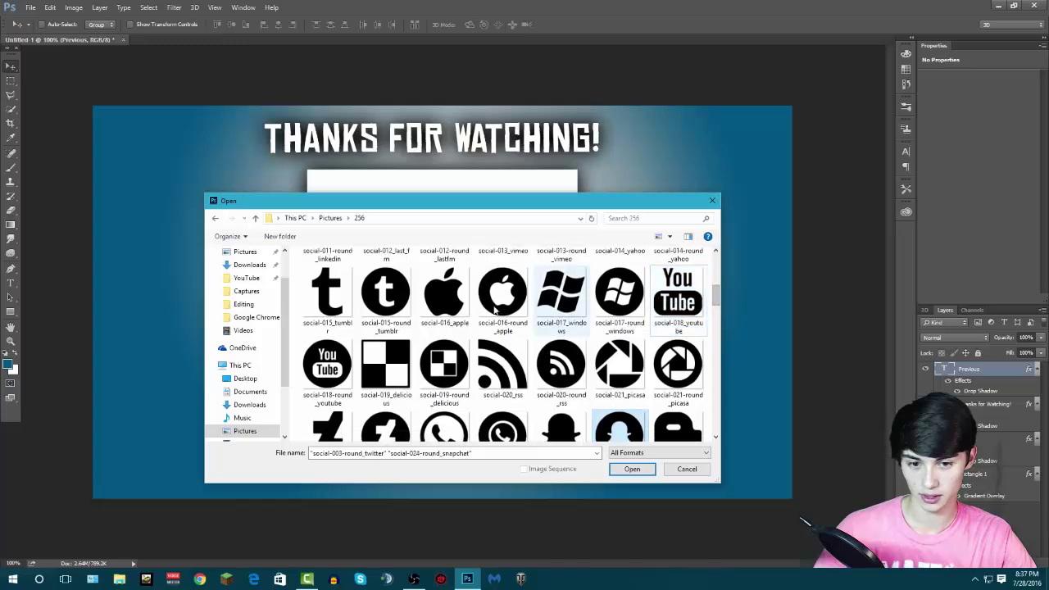
{"action": "left_click_drag", "start_coordinate": [717, 299], "coordinate": [711, 261]}
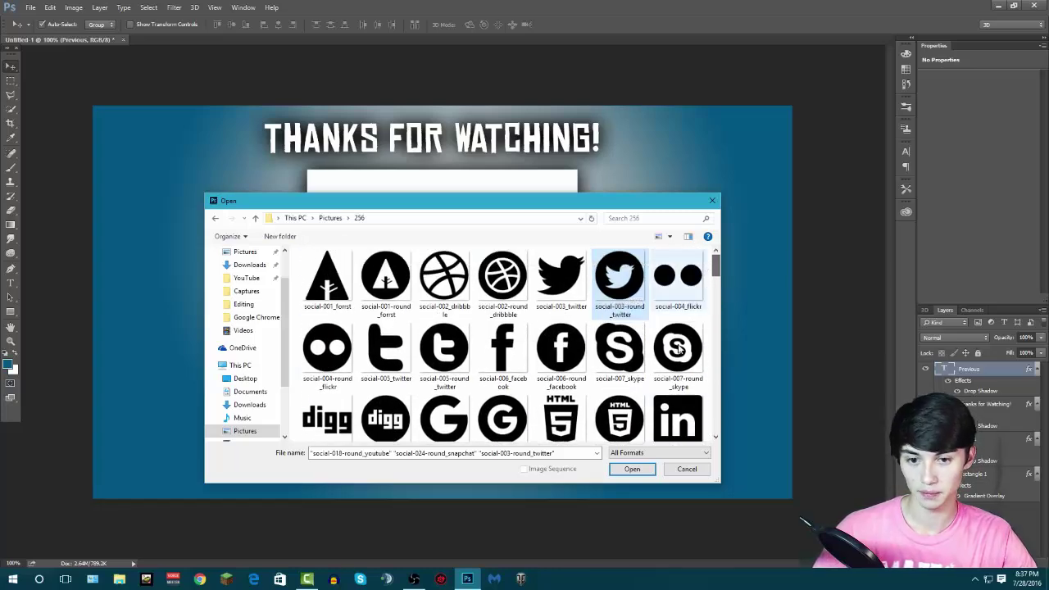
{"action": "left_click", "coordinate": [632, 468]}
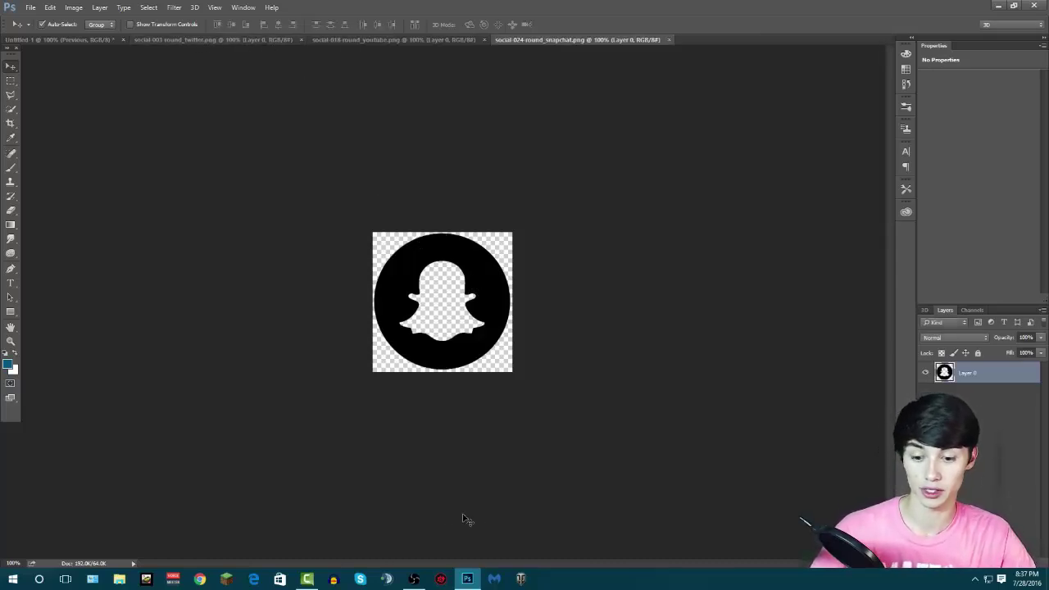
- Float the Twitter, Snapchat and YouTube icon documents as separate windows over the upper part of the end screen
{"action": "left_click_drag", "start_coordinate": [253, 39], "coordinate": [301, 243]}
{"action": "left_click_drag", "start_coordinate": [352, 38], "coordinate": [421, 169]}
{"action": "left_click_drag", "start_coordinate": [244, 39], "coordinate": [731, 175]}
{"action": "left_click_drag", "start_coordinate": [440, 177], "coordinate": [511, 114]}
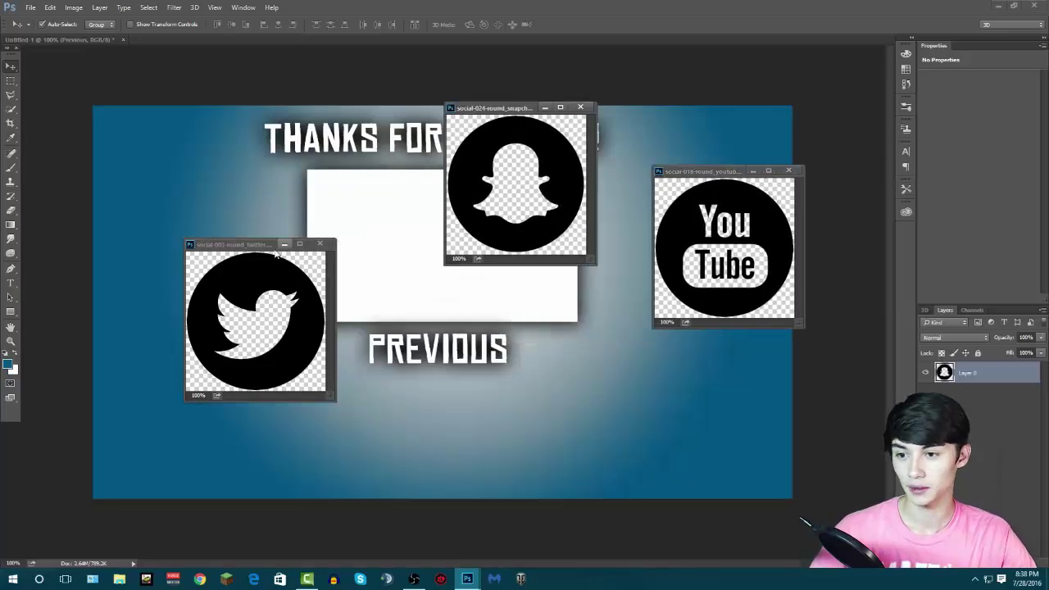
{"action": "left_click_drag", "start_coordinate": [237, 244], "coordinate": [178, 123]}
{"action": "left_click_drag", "start_coordinate": [523, 109], "coordinate": [455, 97]}
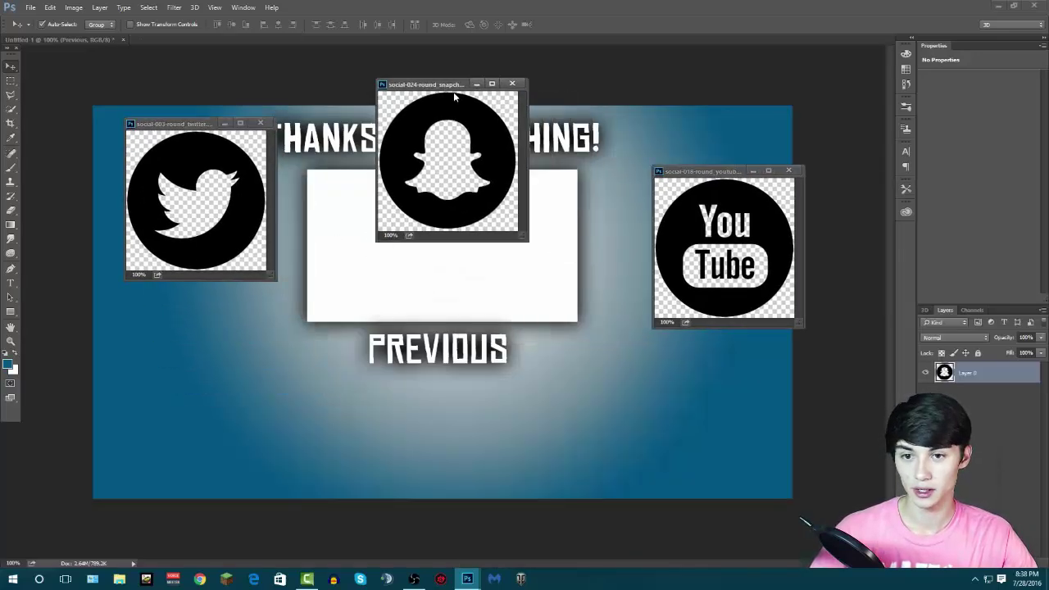
- Copy the YouTube, Snapchat and Twitter icons onto the lower part of the end screen and close their source files
{"action": "left_click", "coordinate": [739, 232]}
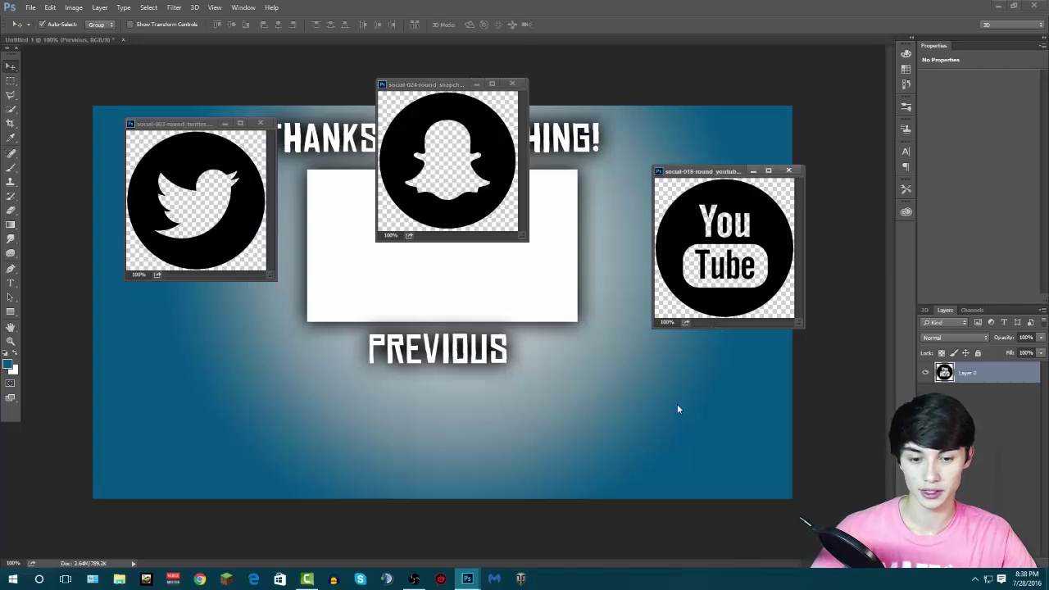
{"action": "left_click_drag", "start_coordinate": [761, 234], "coordinate": [697, 424]}
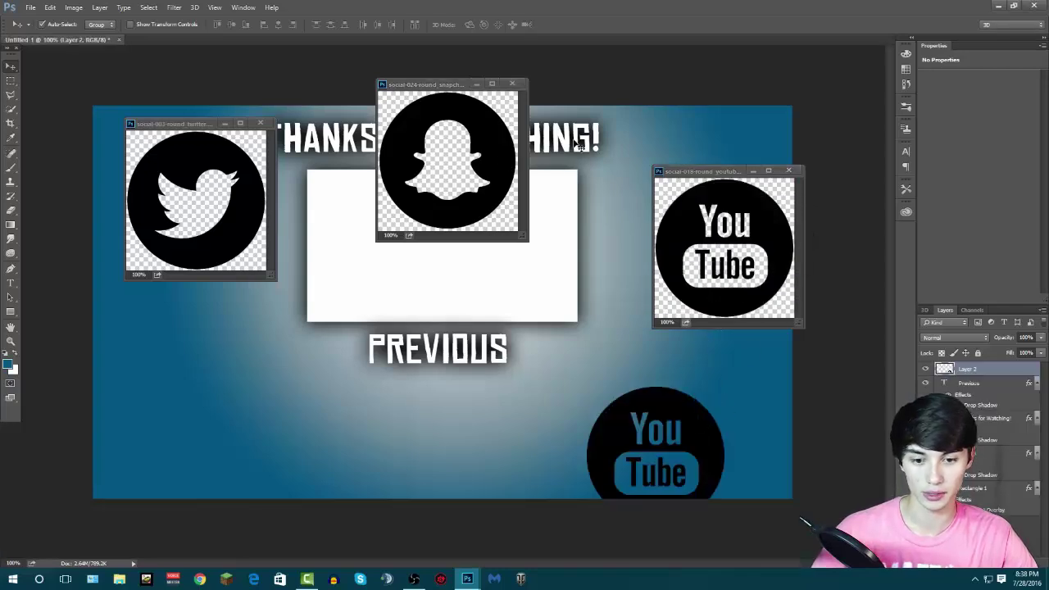
{"action": "left_click_drag", "start_coordinate": [497, 164], "coordinate": [490, 435]}
{"action": "left_click", "coordinate": [246, 204]}
{"action": "left_click_drag", "start_coordinate": [245, 204], "coordinate": [251, 425]}
{"action": "left_click", "coordinate": [261, 123]}
{"action": "left_click", "coordinate": [513, 83]}
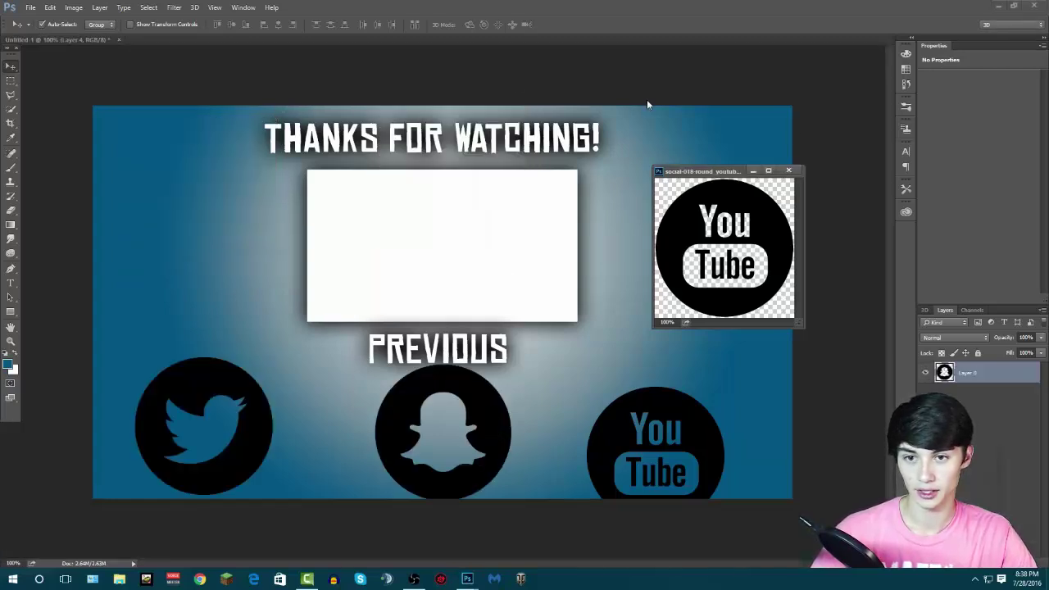
{"action": "left_click", "coordinate": [789, 172]}
- Move the YouTube icon up toward the lower-right corner and shift the Twitter icon slightly up and left
{"action": "left_click_drag", "start_coordinate": [702, 423], "coordinate": [748, 384]}
{"action": "left_click_drag", "start_coordinate": [253, 436], "coordinate": [255, 422]}
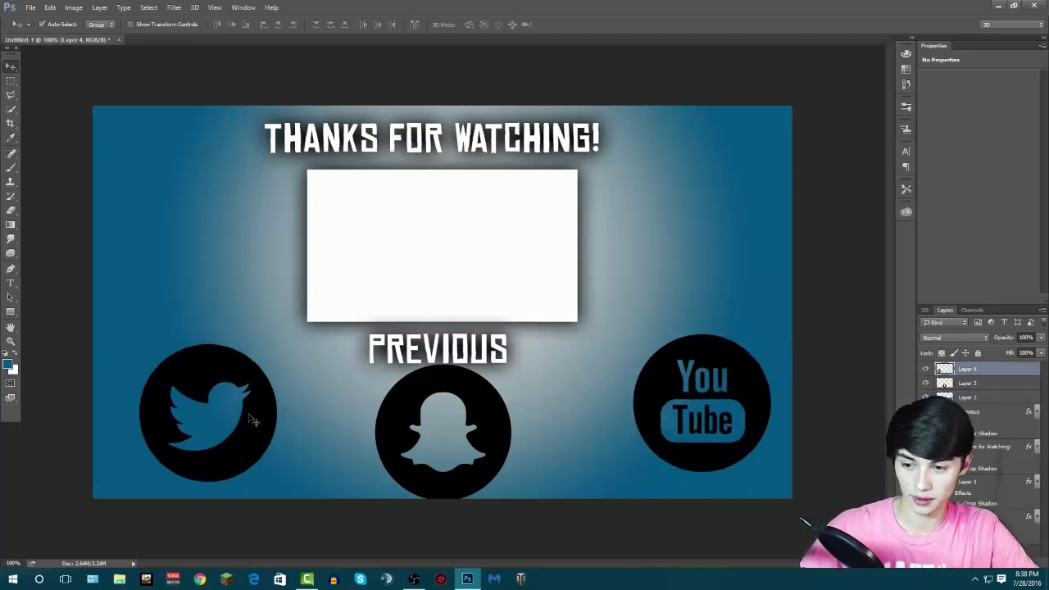
{"action": "key", "text": "shift+Left"}
- Start a free transform on the Twitter icon
{"action": "key", "text": "ctrl+t"}
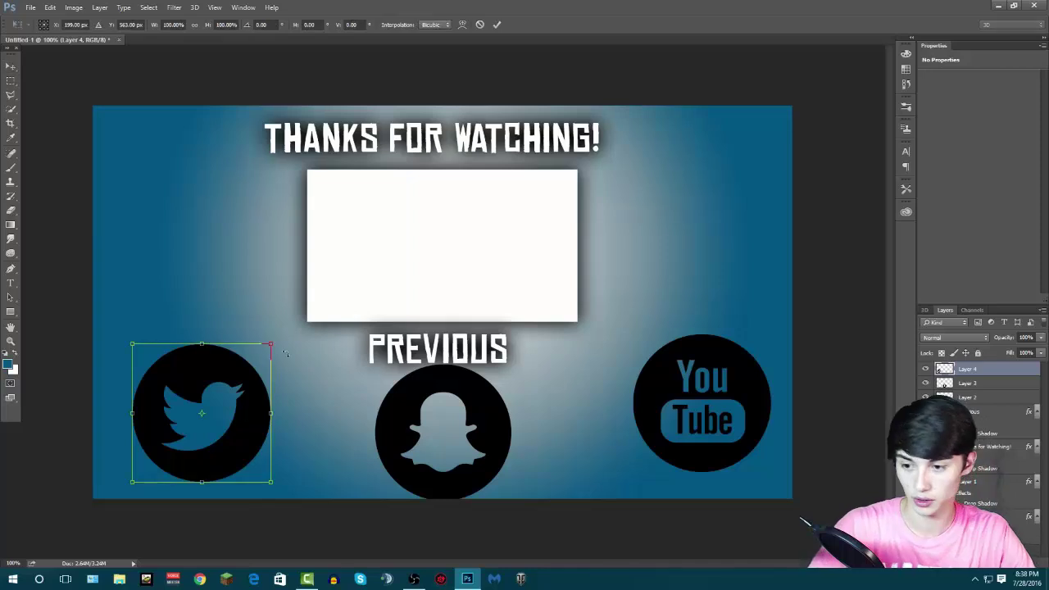